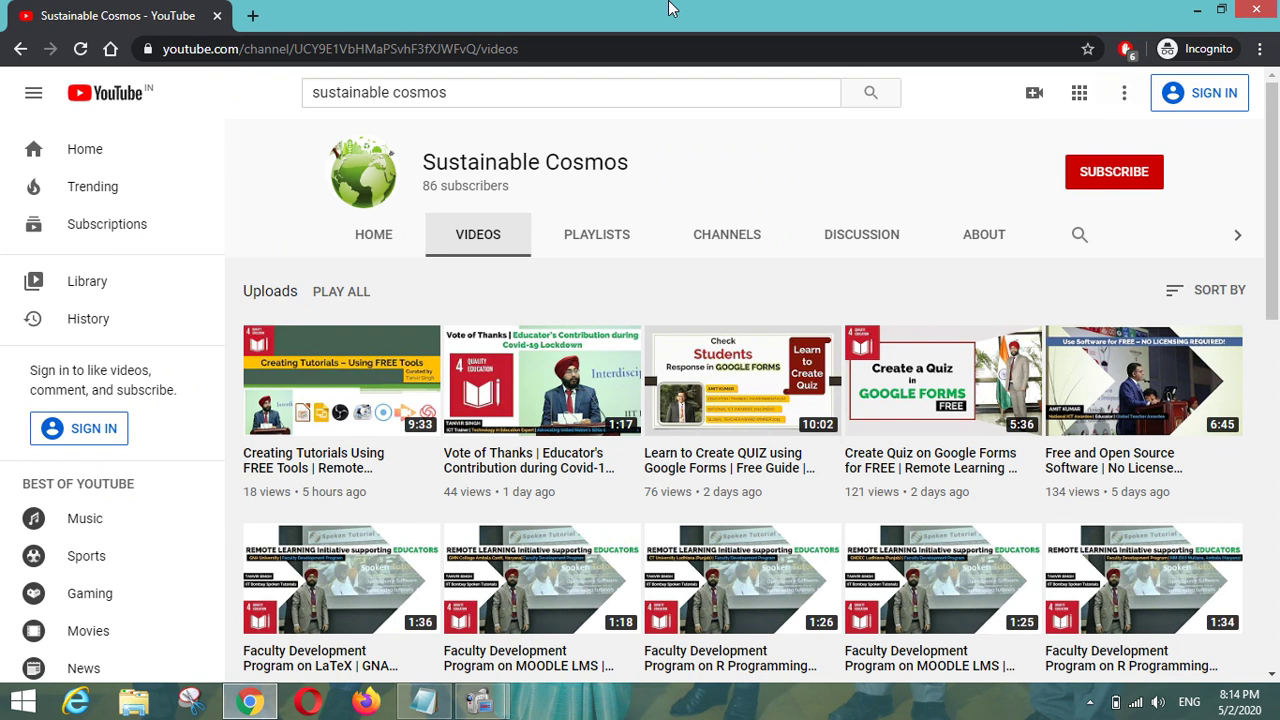
Search 'google drive' in a new private tab and open the Google Drive site.
{"action": "key", "text": "ctrl+t"}
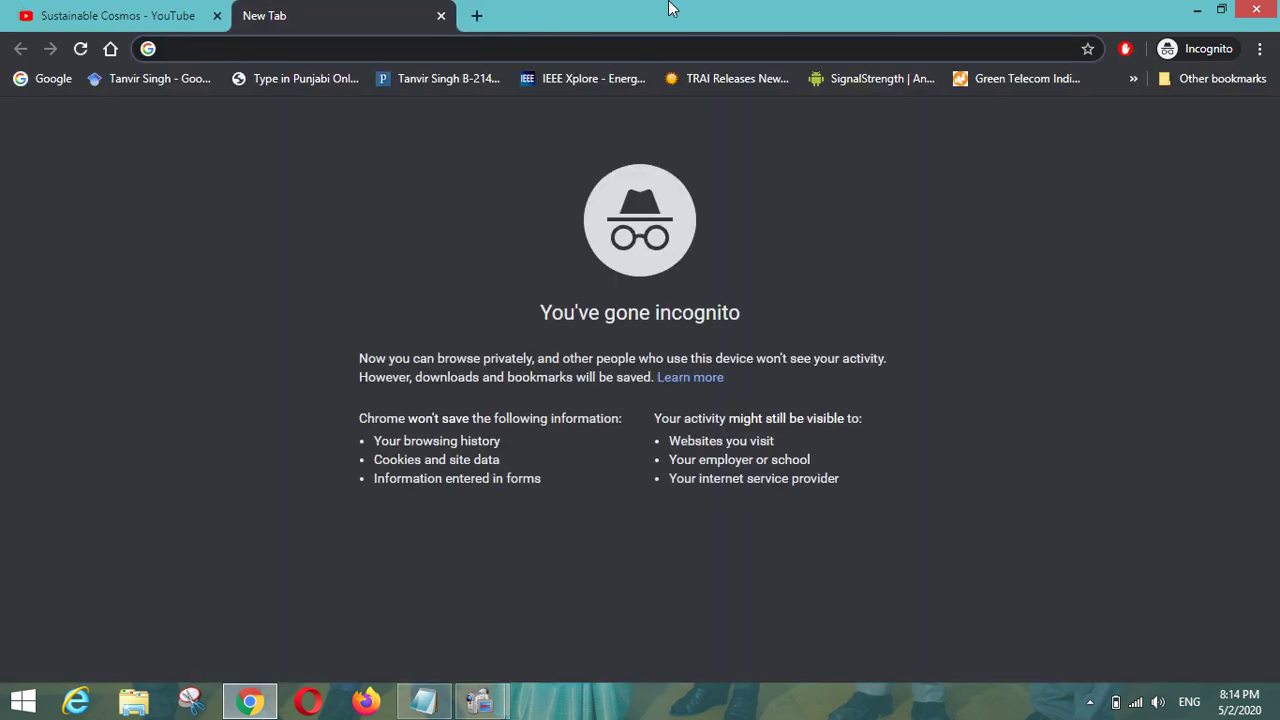
{"action": "type", "text": "g"}
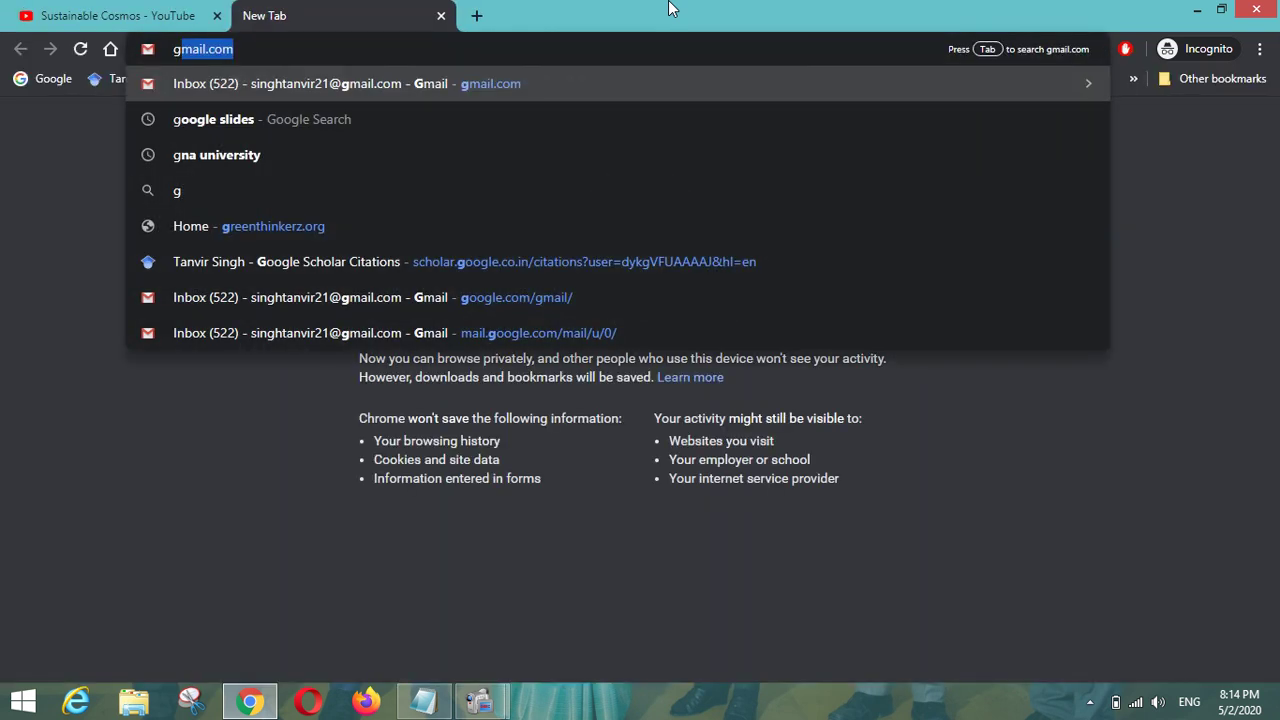
{"action": "type", "text": "oogle"}
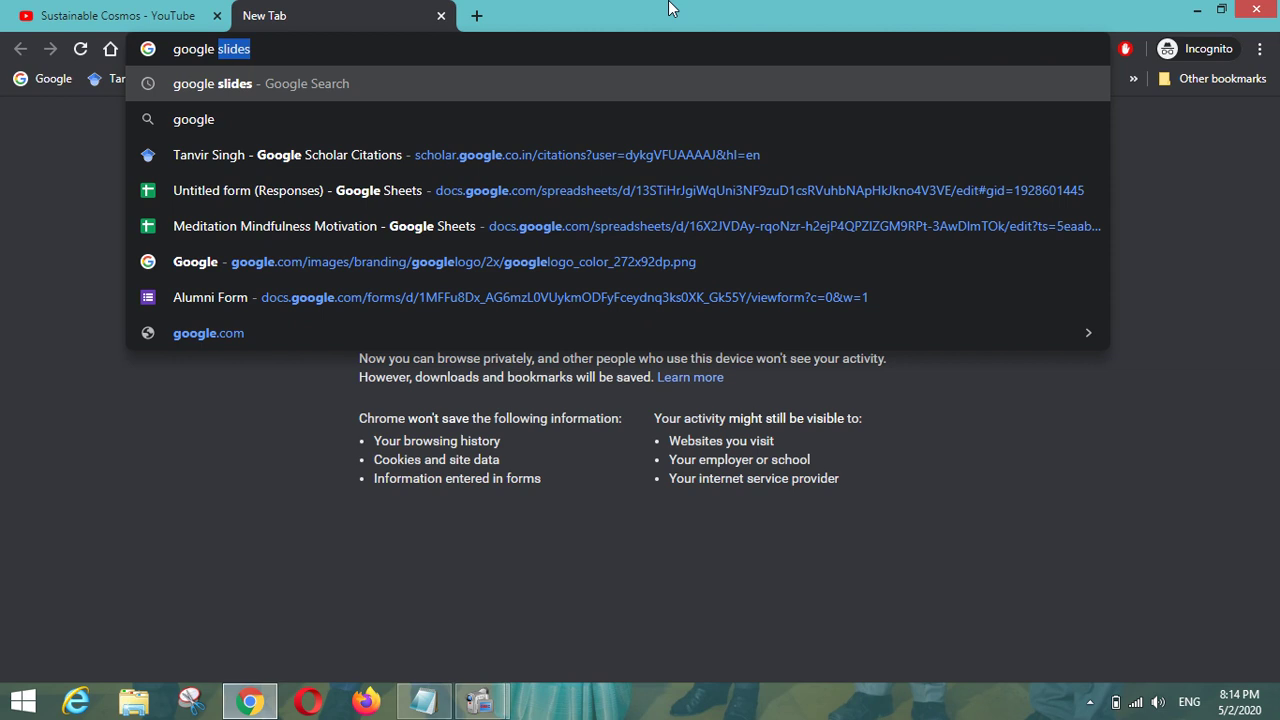
{"action": "type", "text": " drive"}
{"action": "key", "text": "Return"}
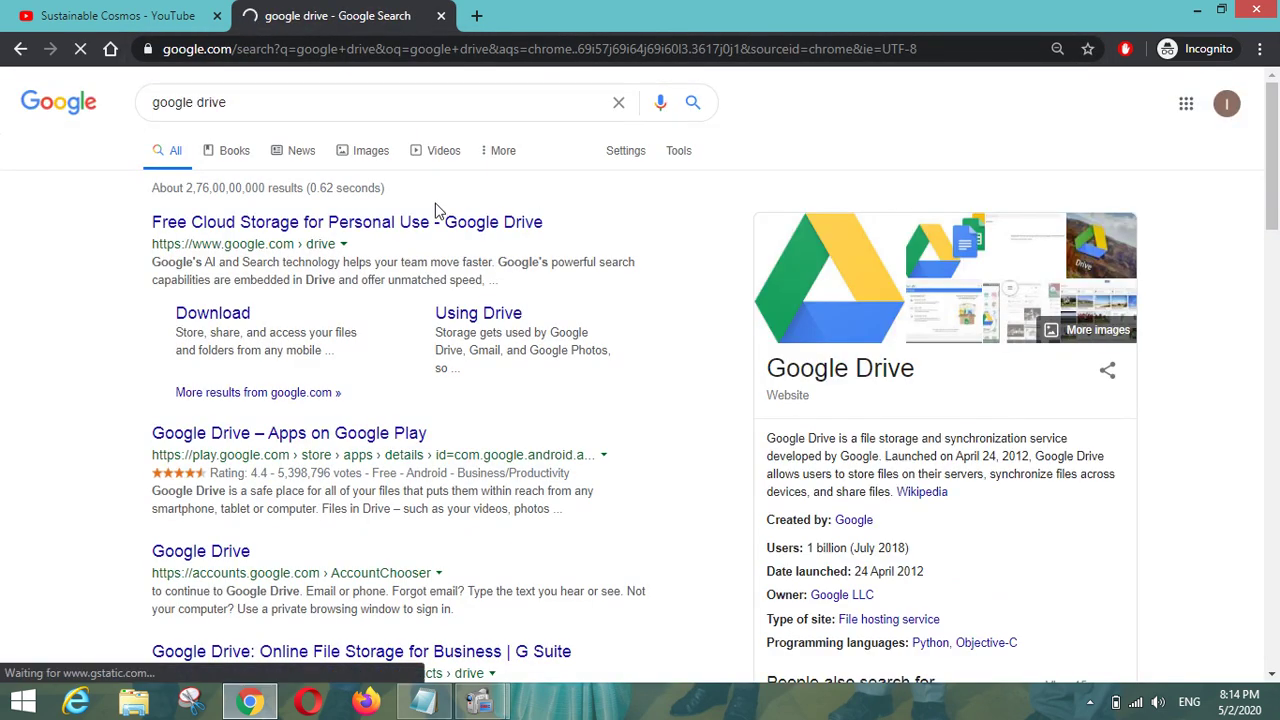
{"action": "left_click", "coordinate": [436, 222]}
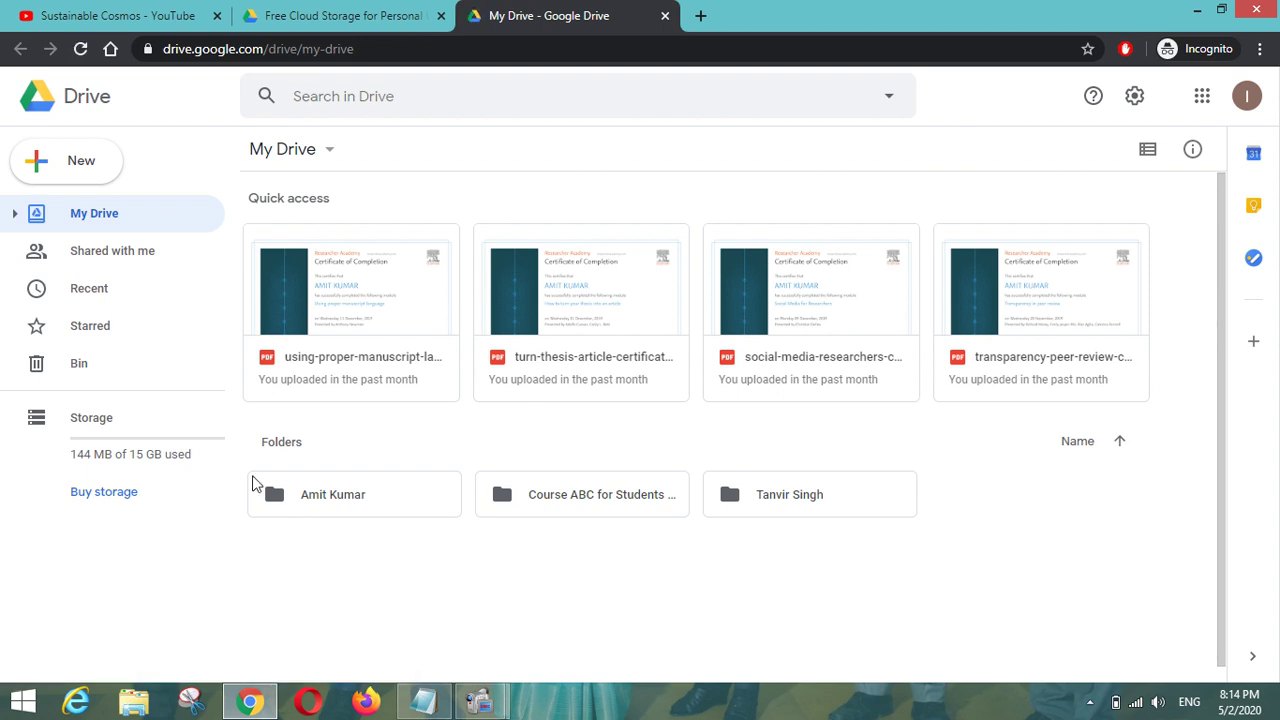
{"action": "left_click", "coordinate": [76, 168]}
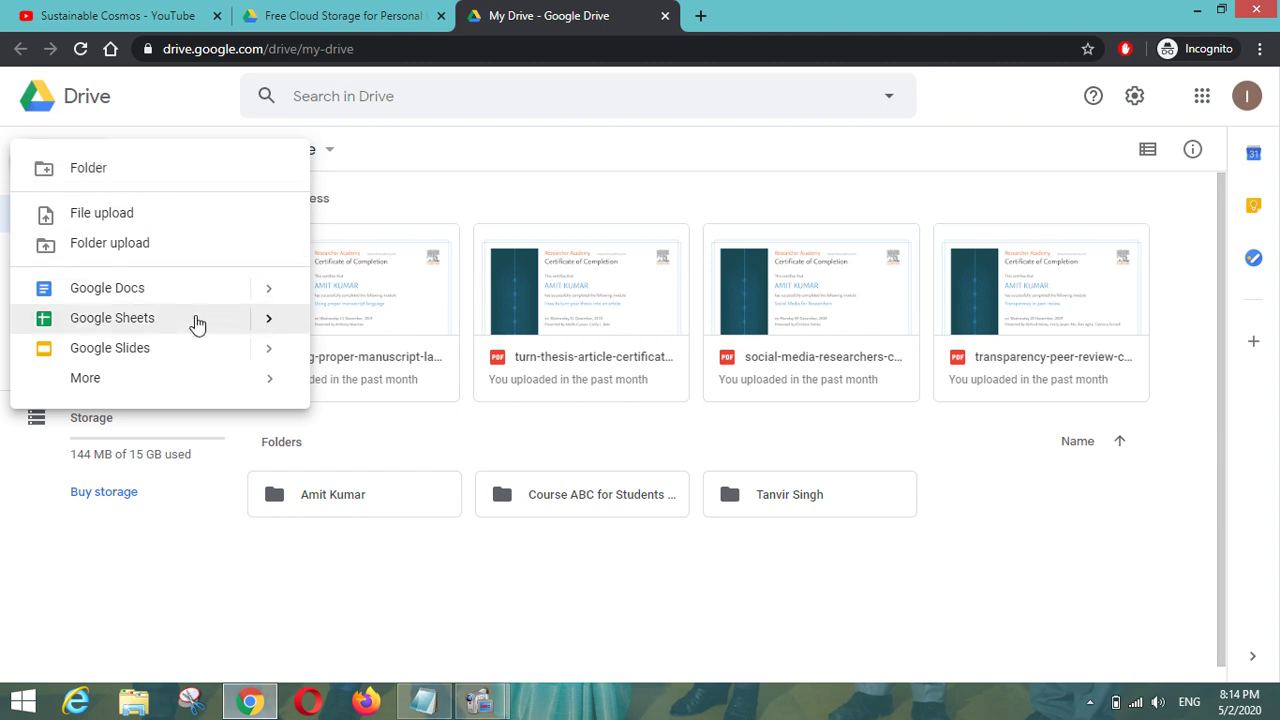
{"action": "mouse_move", "coordinate": [263, 385]}
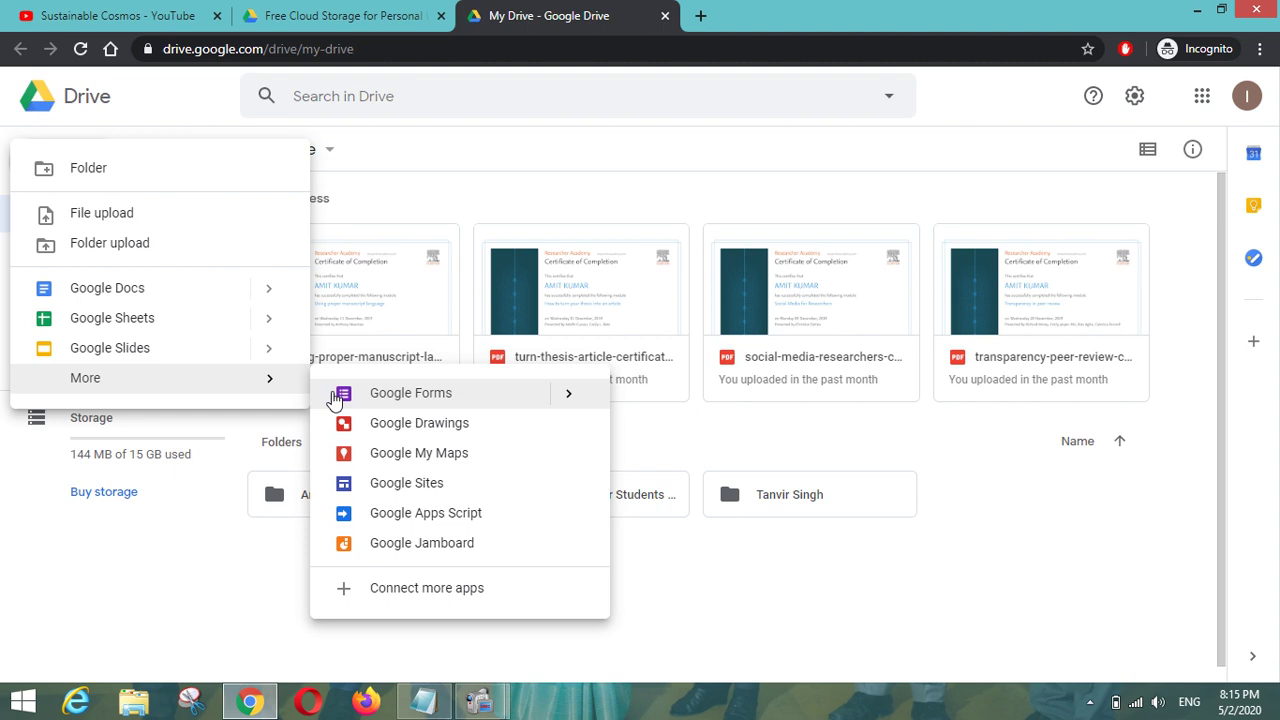
{"action": "left_click", "coordinate": [776, 594]}
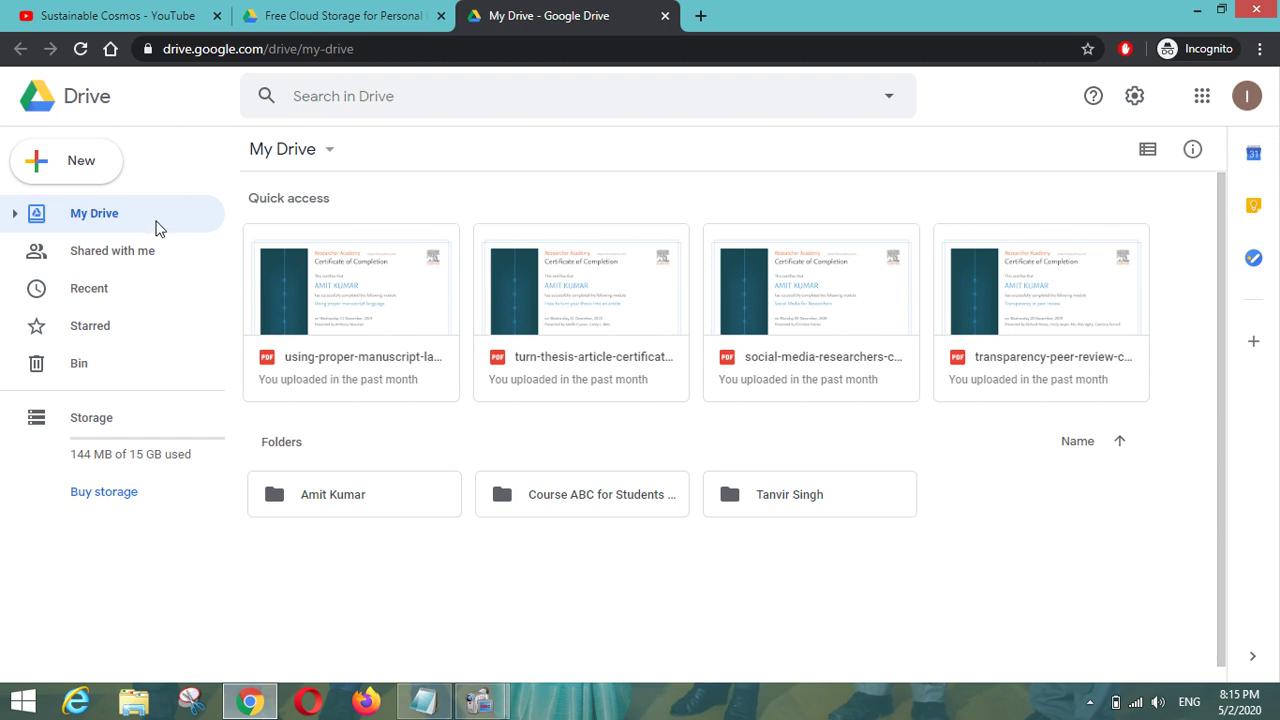
{"action": "left_click", "coordinate": [154, 256]}
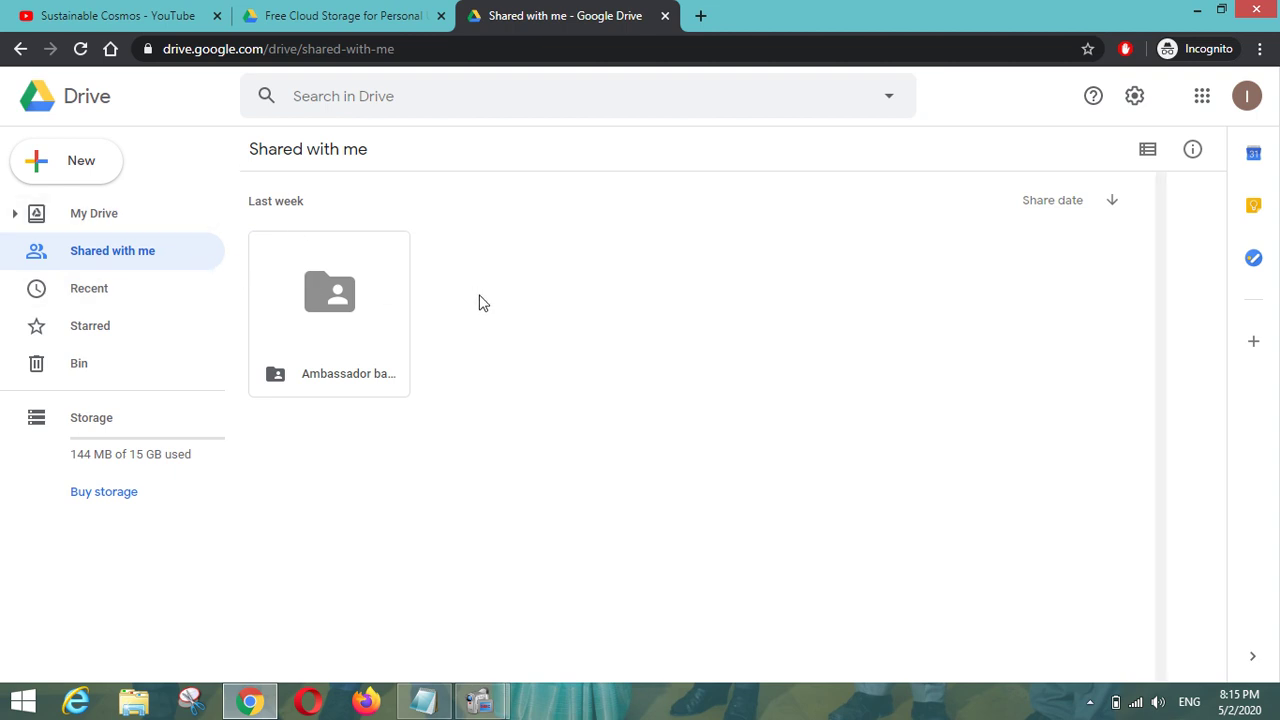
{"action": "left_click", "coordinate": [121, 227]}
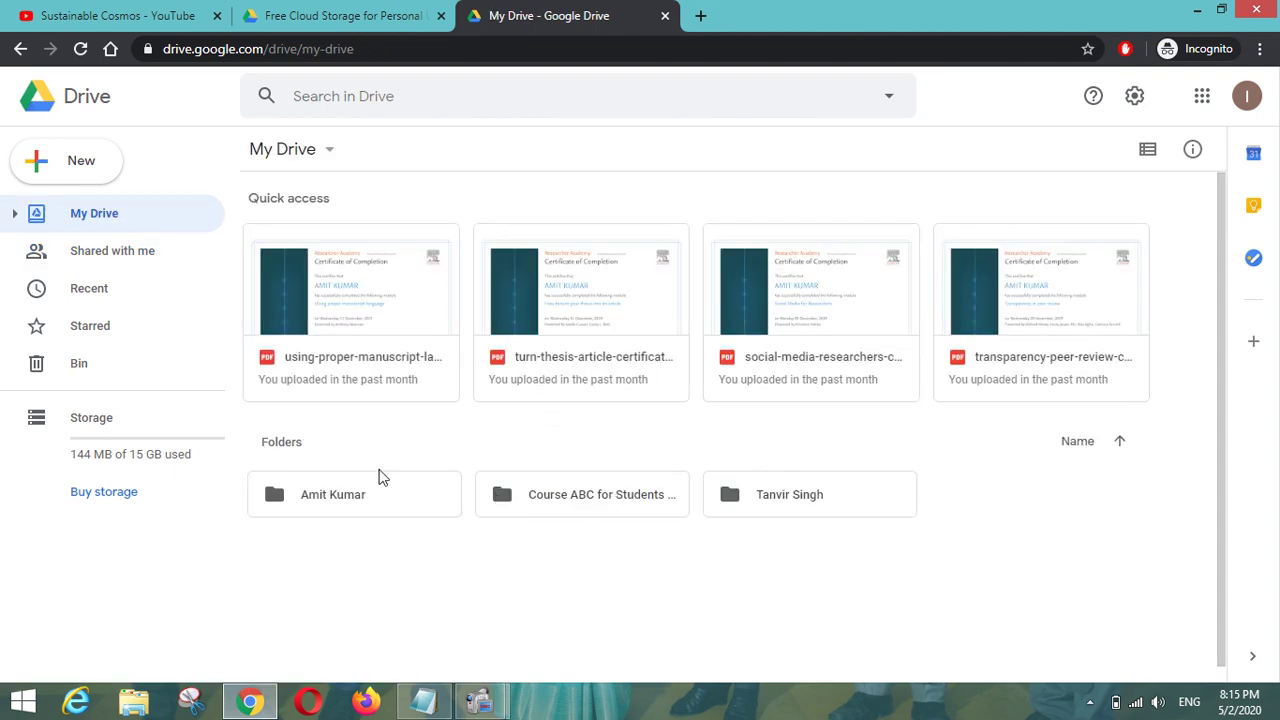
{"action": "double_click", "coordinate": [790, 501]}
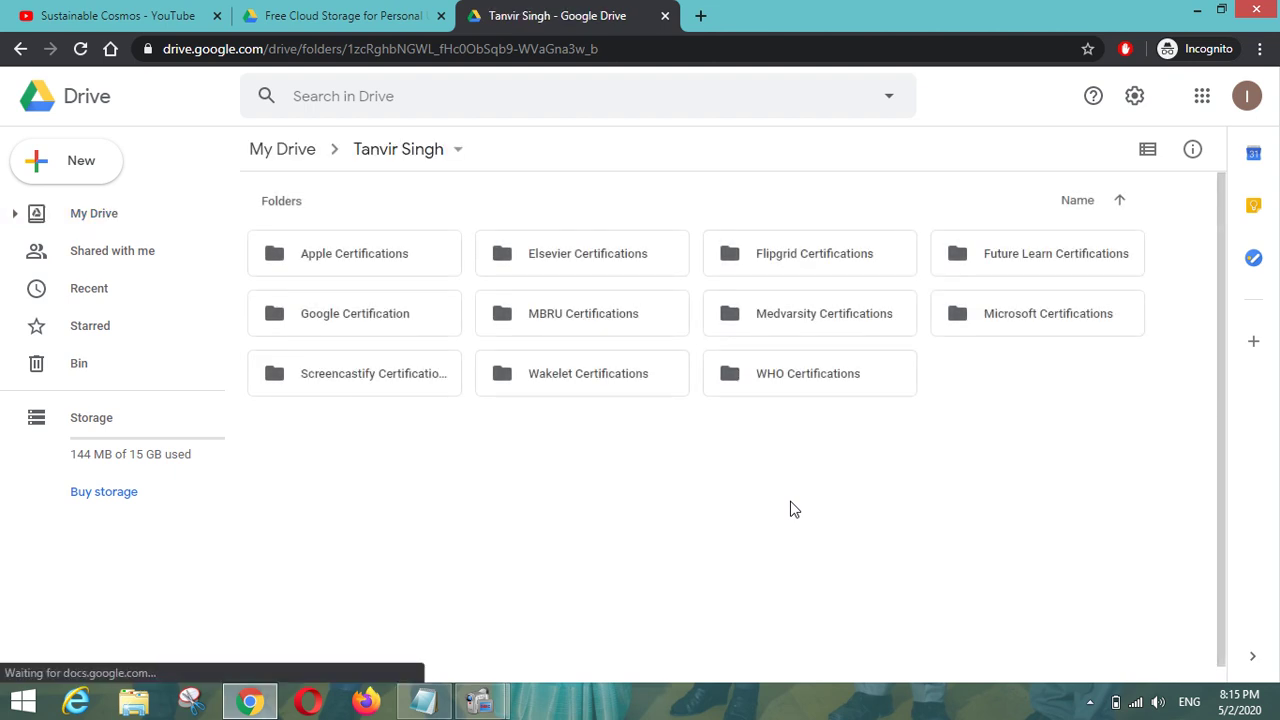
{"action": "double_click", "coordinate": [347, 253]}
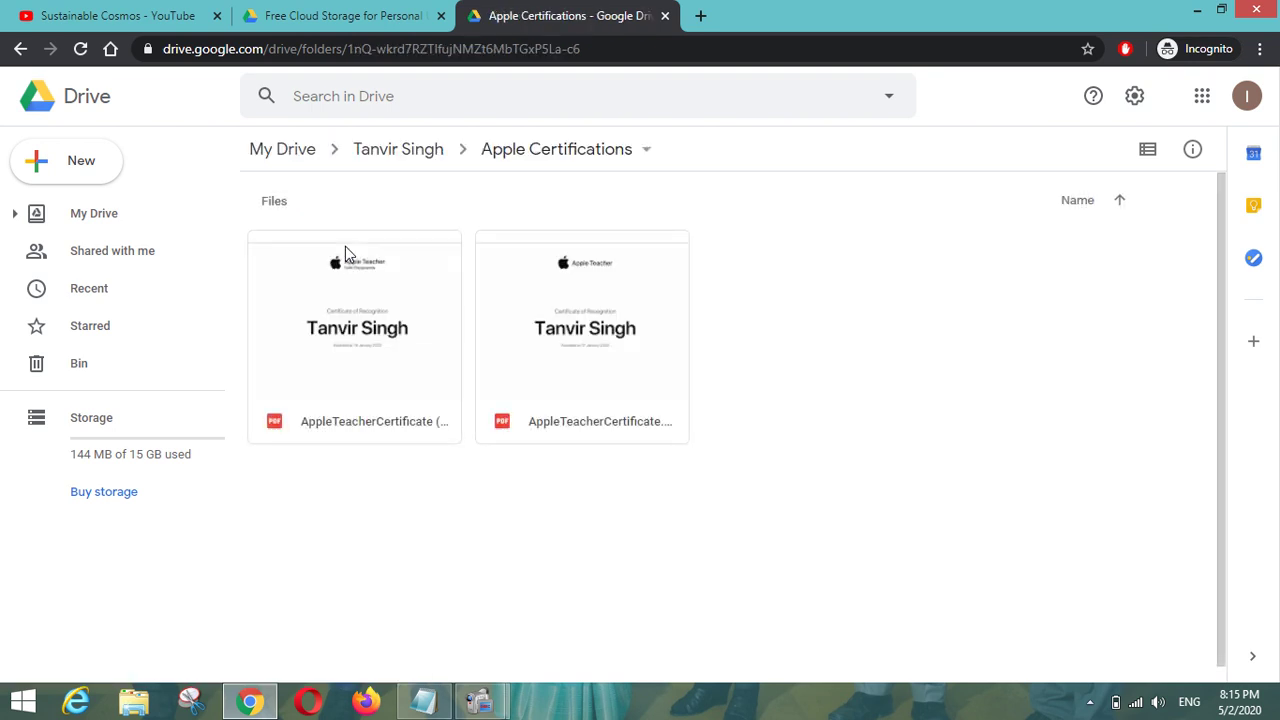
{"action": "left_click", "coordinate": [385, 152]}
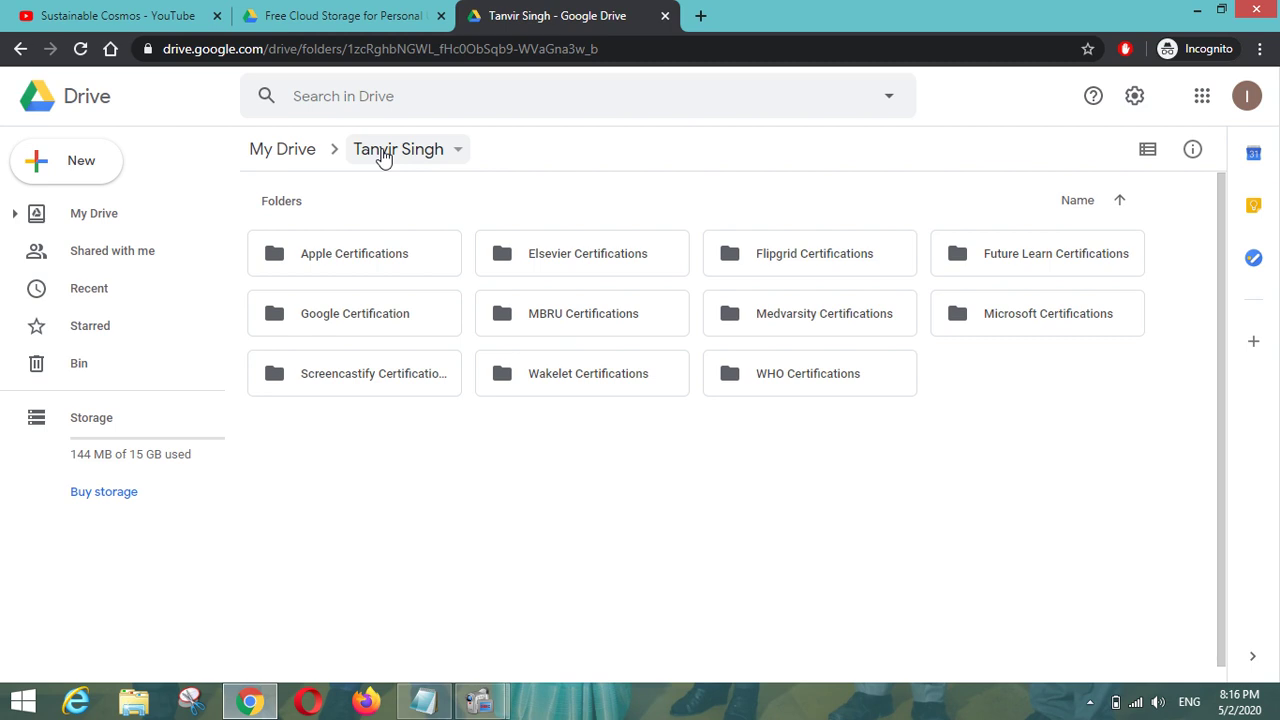
{"action": "left_click", "coordinate": [280, 160]}
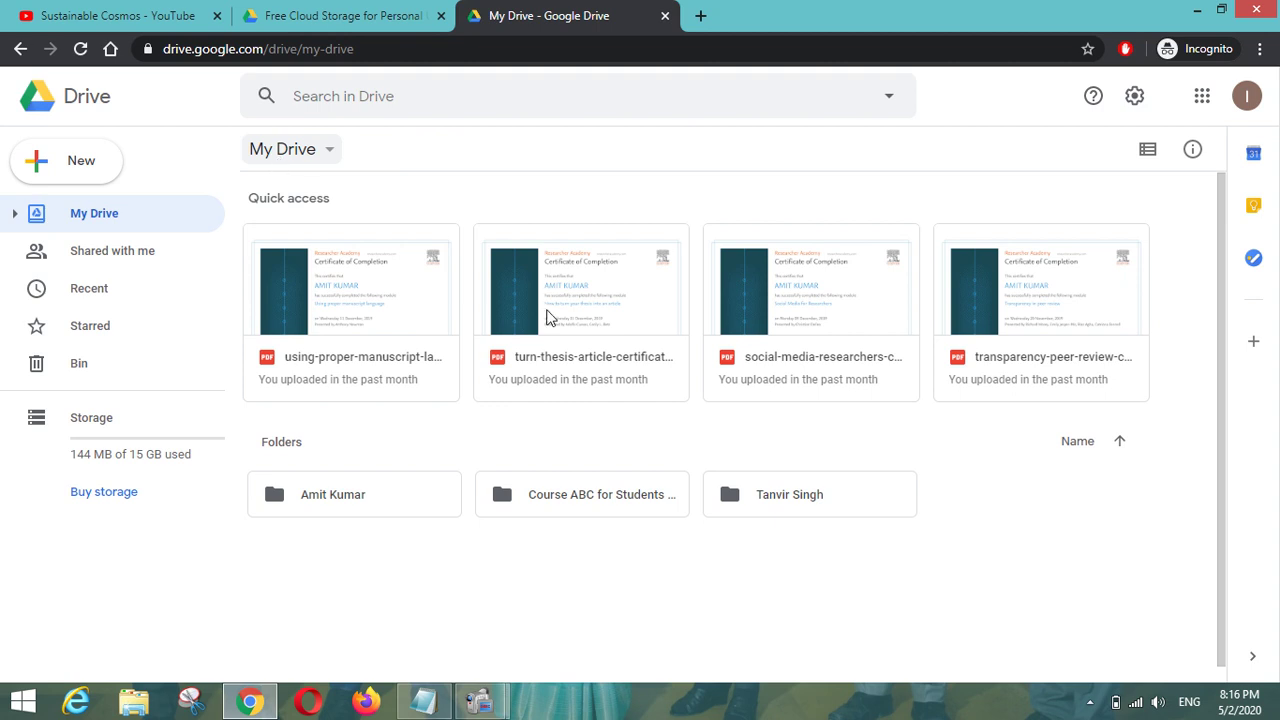
Create a new folder named 'Course ABC for my students' in My Drive.
{"action": "left_click", "coordinate": [63, 161]}
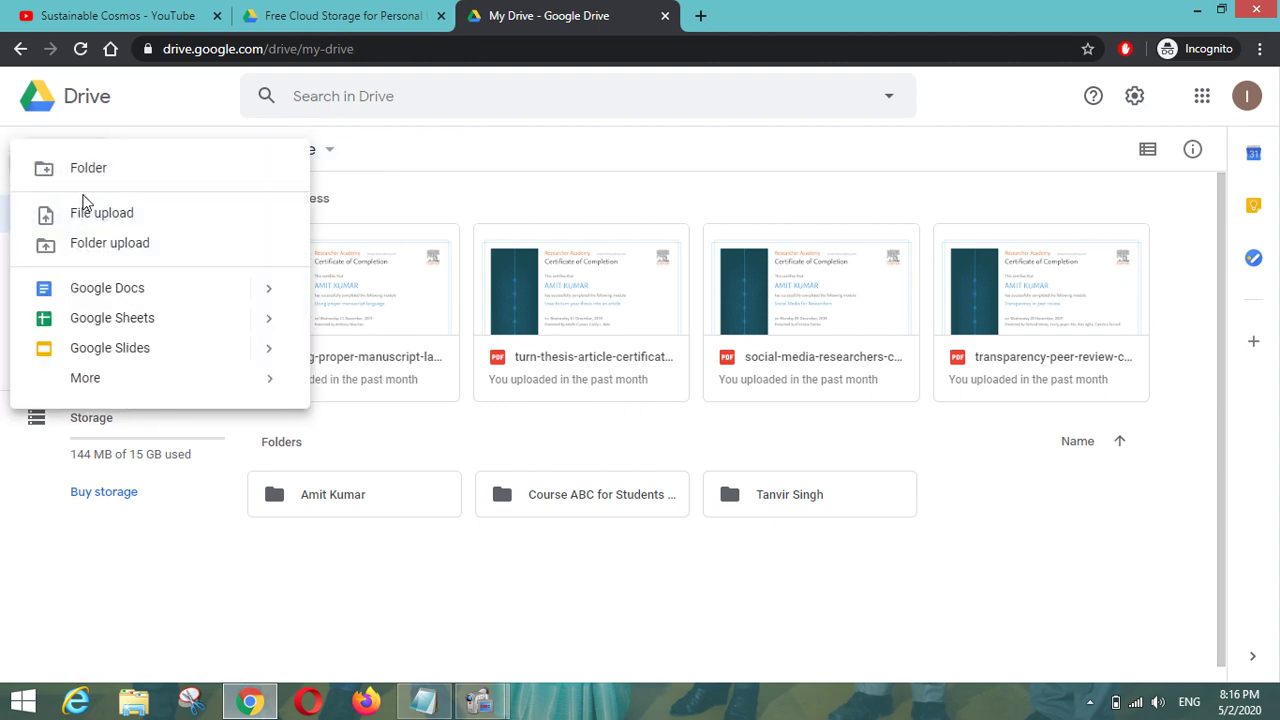
{"action": "left_click", "coordinate": [87, 170]}
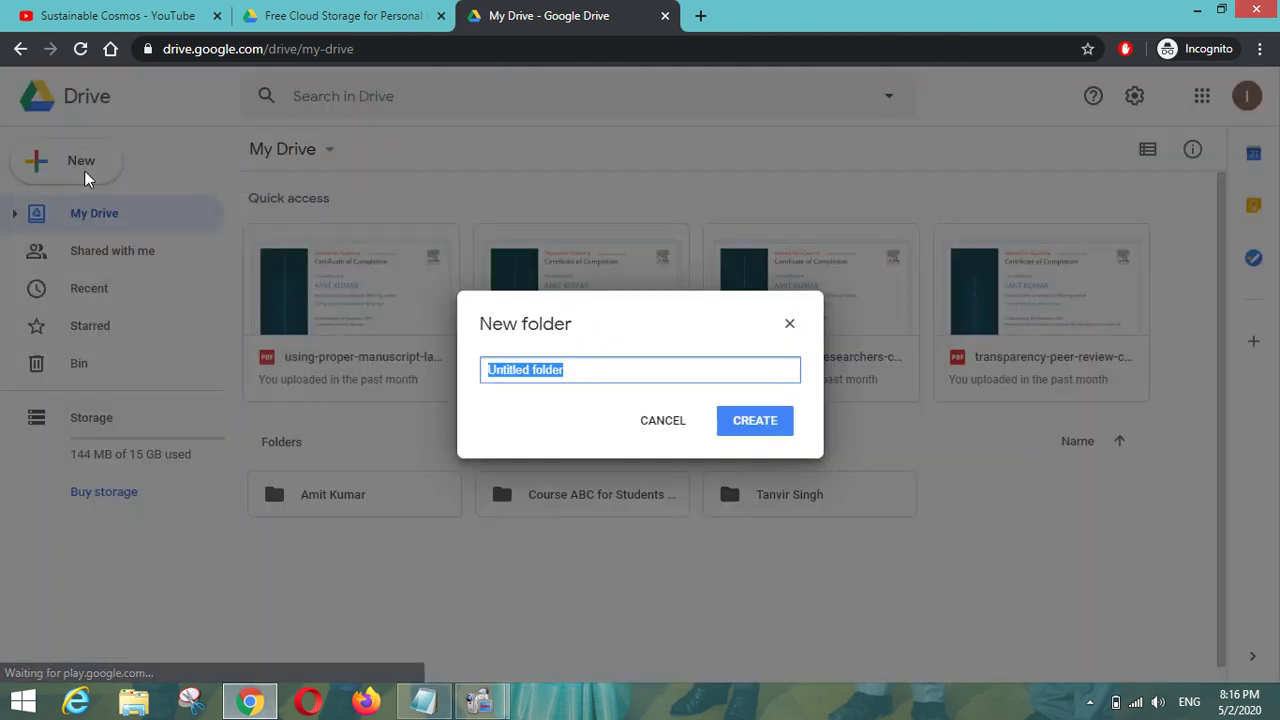
{"action": "type", "text": "Cour"}
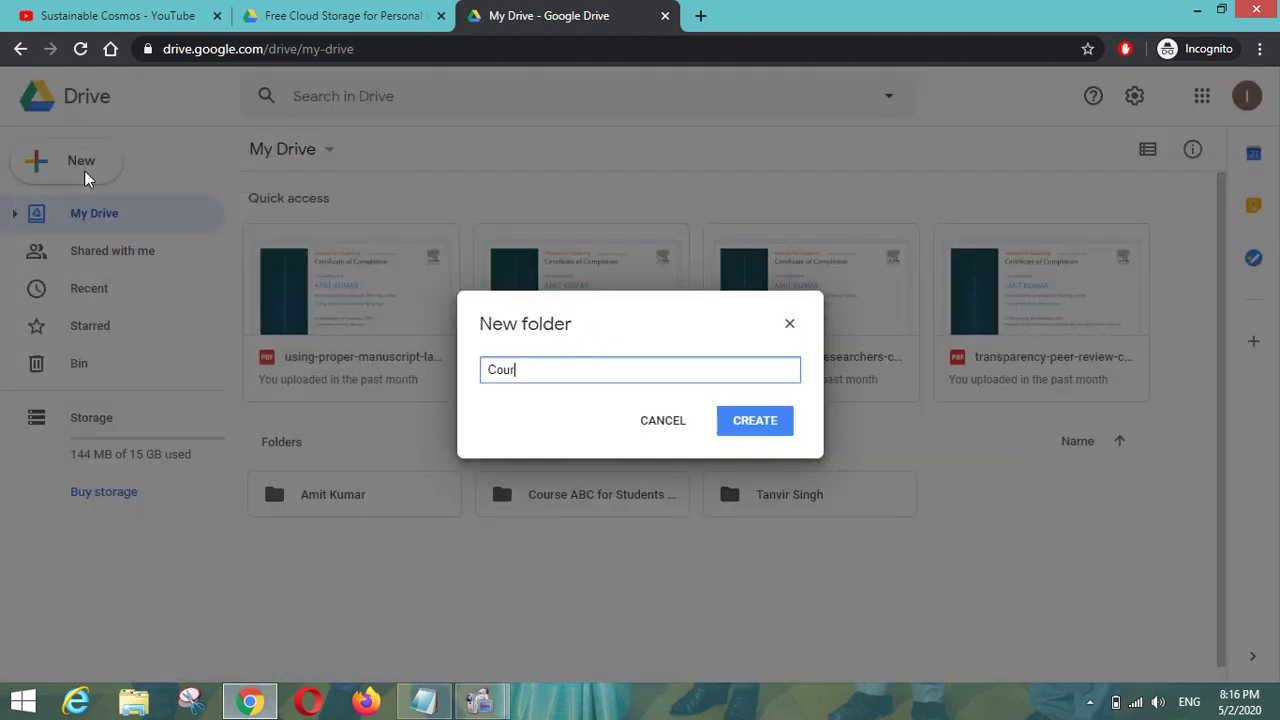
{"action": "type", "text": "se ABC for my students"}
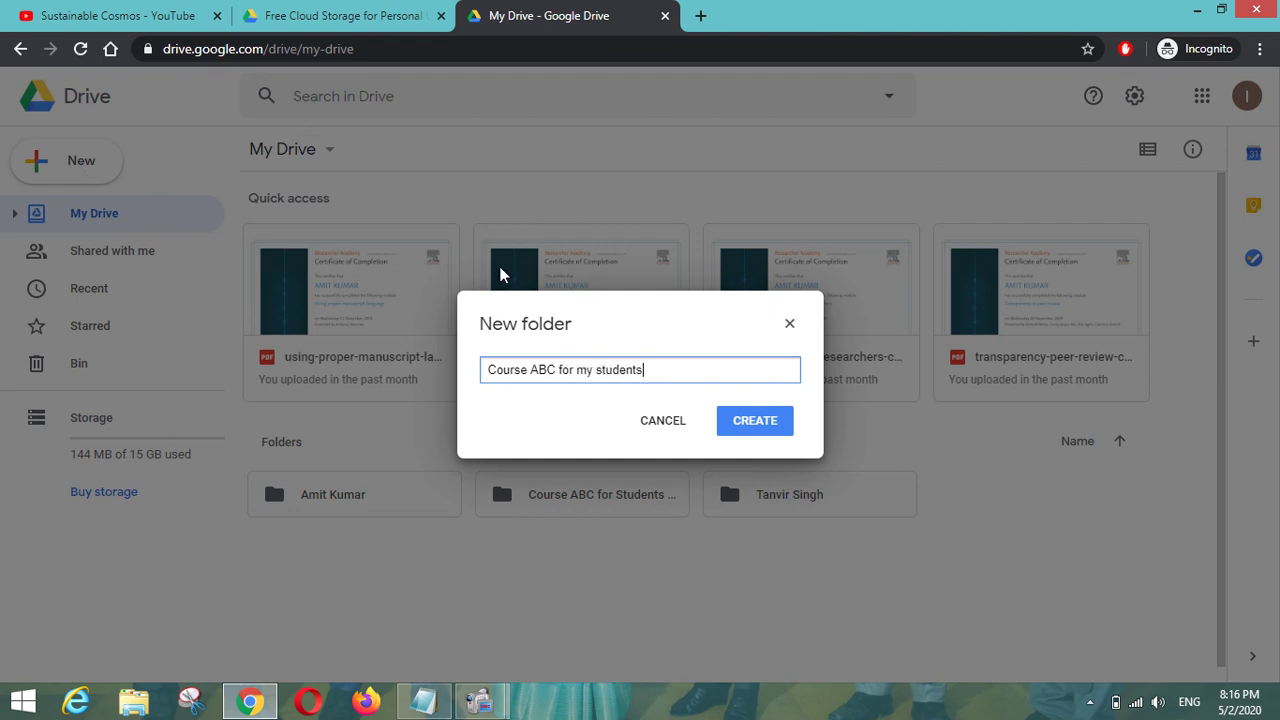
{"action": "left_click", "coordinate": [742, 430]}
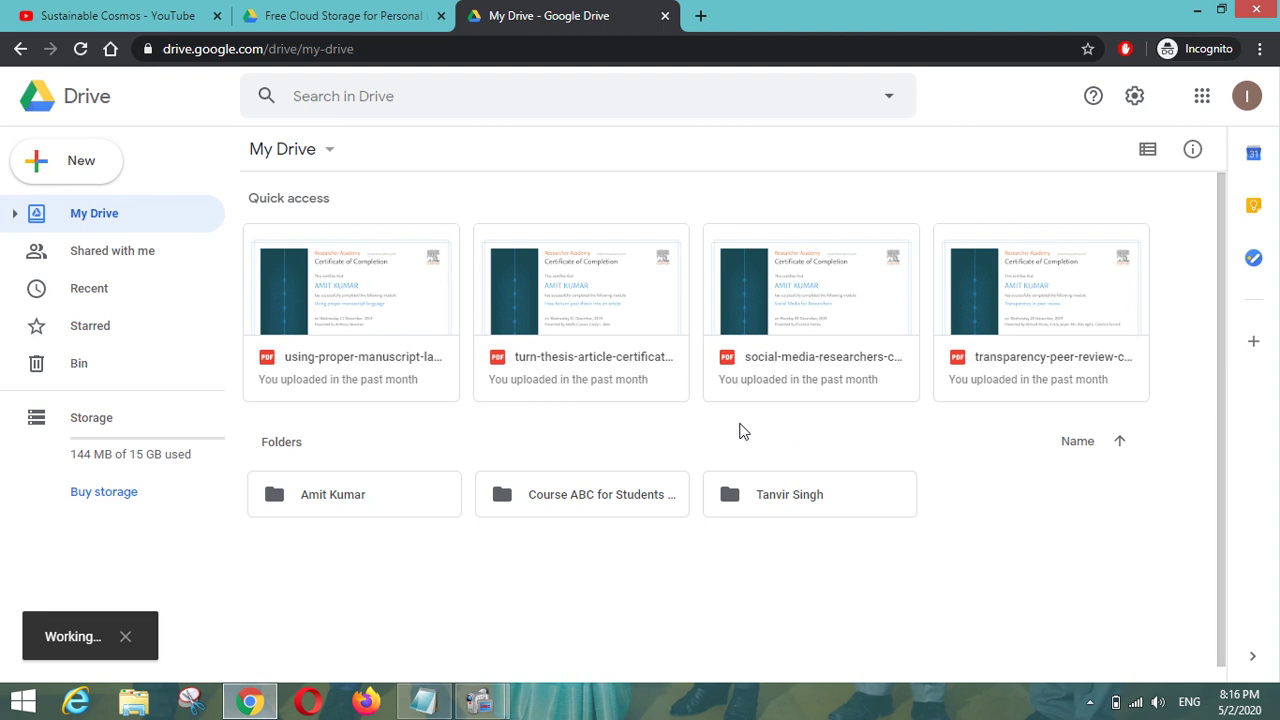
Open the new folder and upload '1-Cover Page Vol 1 2020_001.pdf' from Downloads.
{"action": "double_click", "coordinate": [585, 496]}
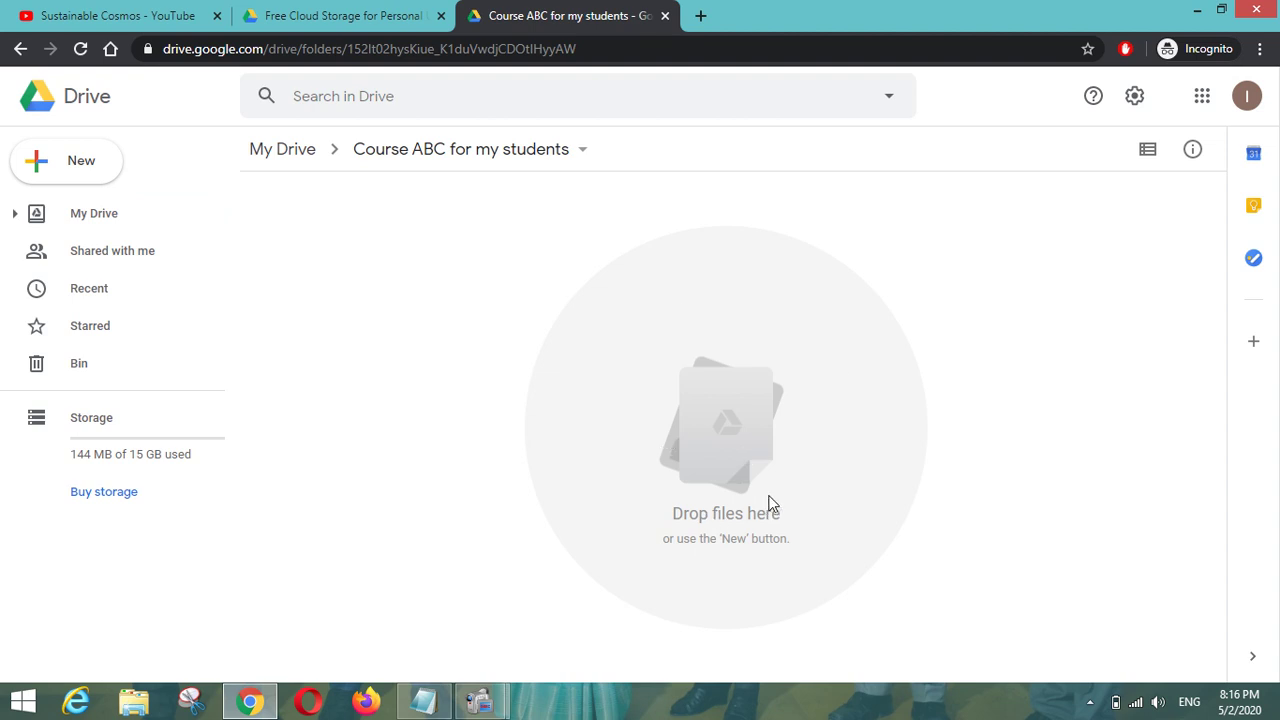
{"action": "left_click", "coordinate": [88, 162]}
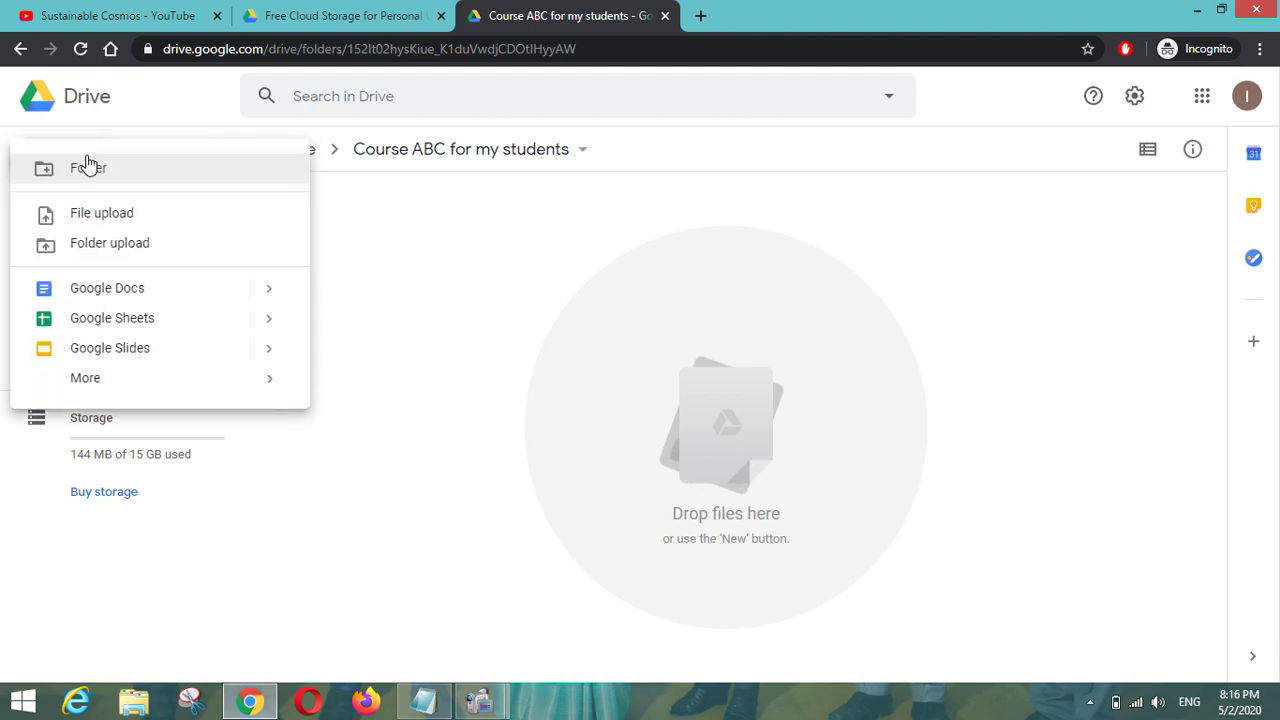
{"action": "left_click", "coordinate": [112, 215]}
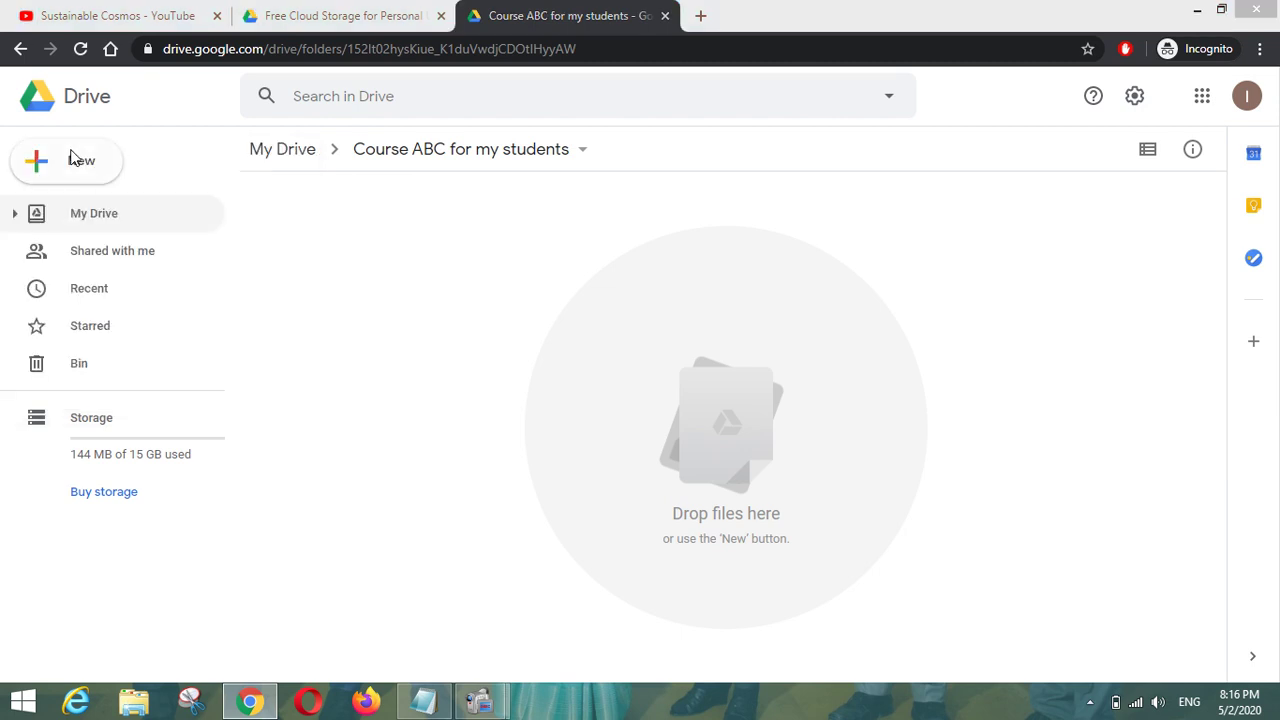
{"action": "left_click", "coordinate": [84, 153]}
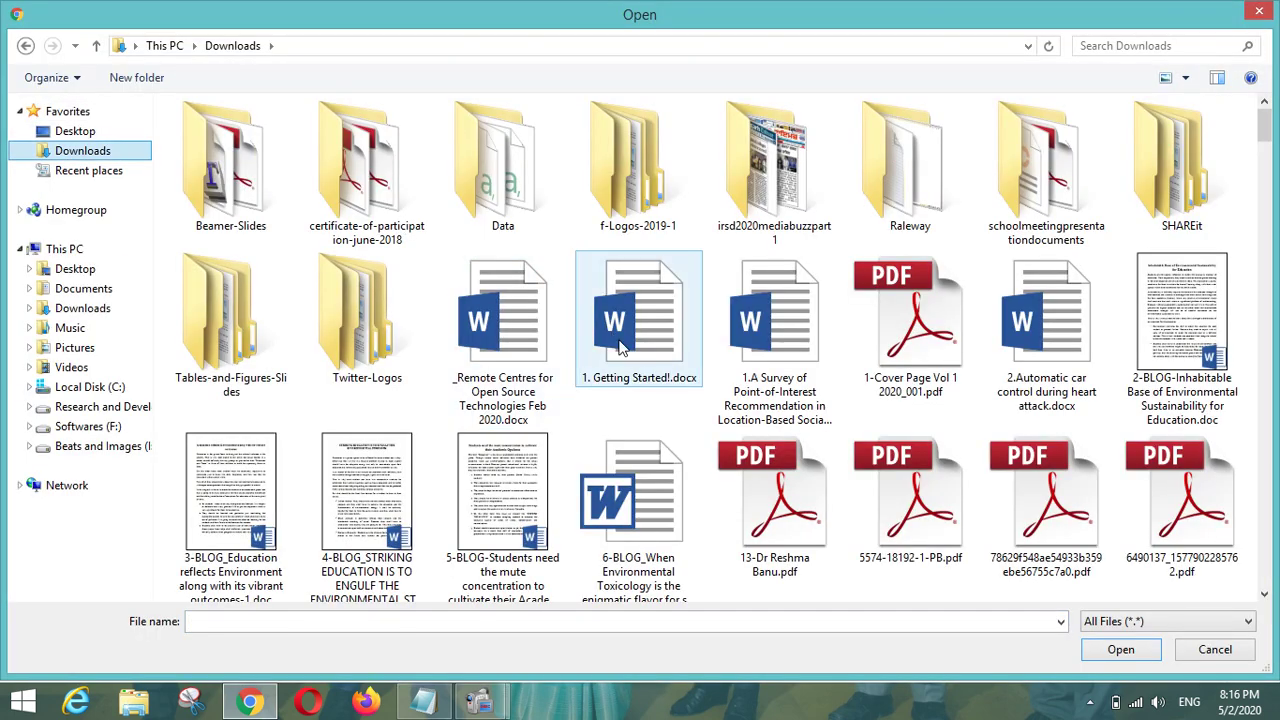
{"action": "double_click", "coordinate": [925, 378]}
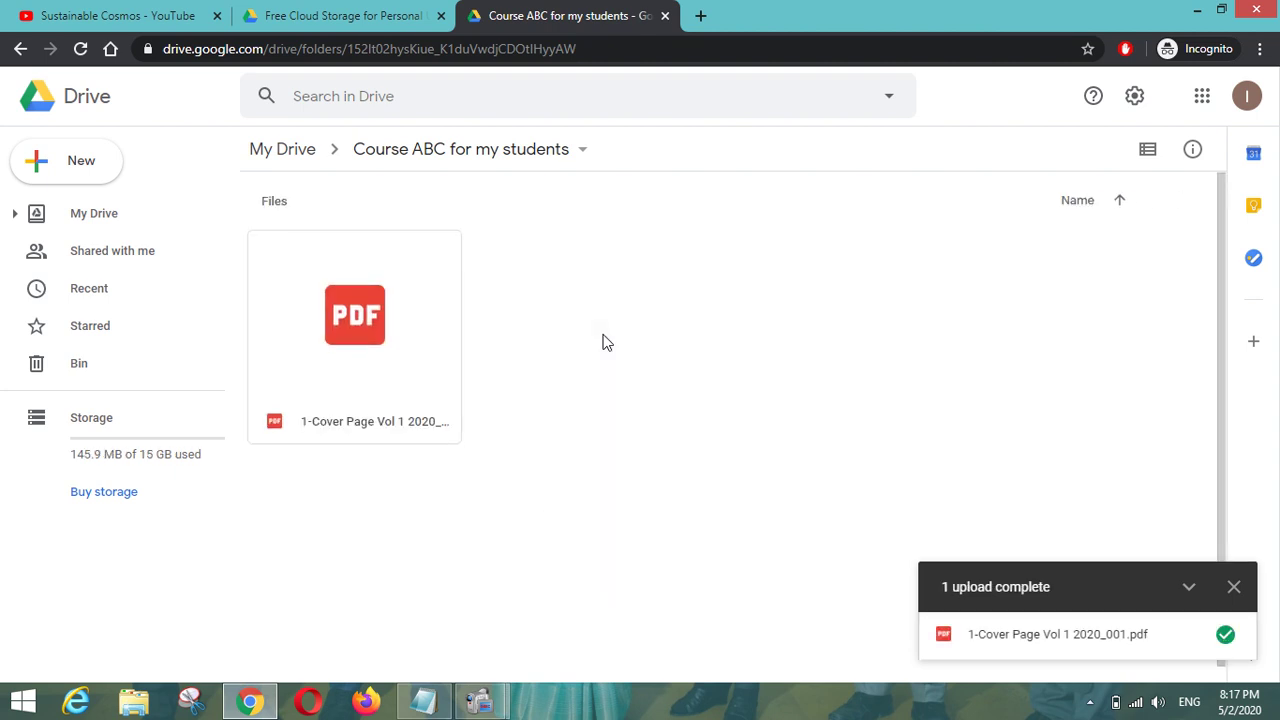
Select the uploaded PDF, return to My Drive, and reopen the course folder.
{"action": "left_click", "coordinate": [390, 340]}
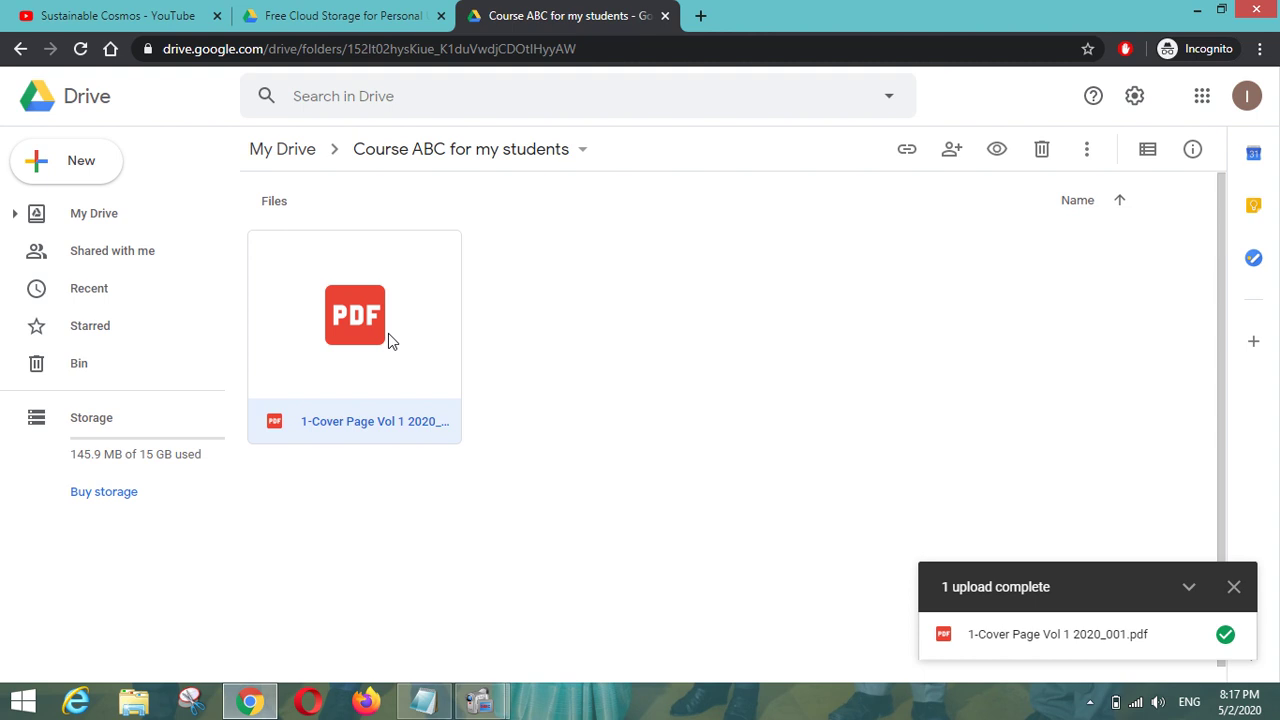
{"action": "left_click", "coordinate": [294, 158]}
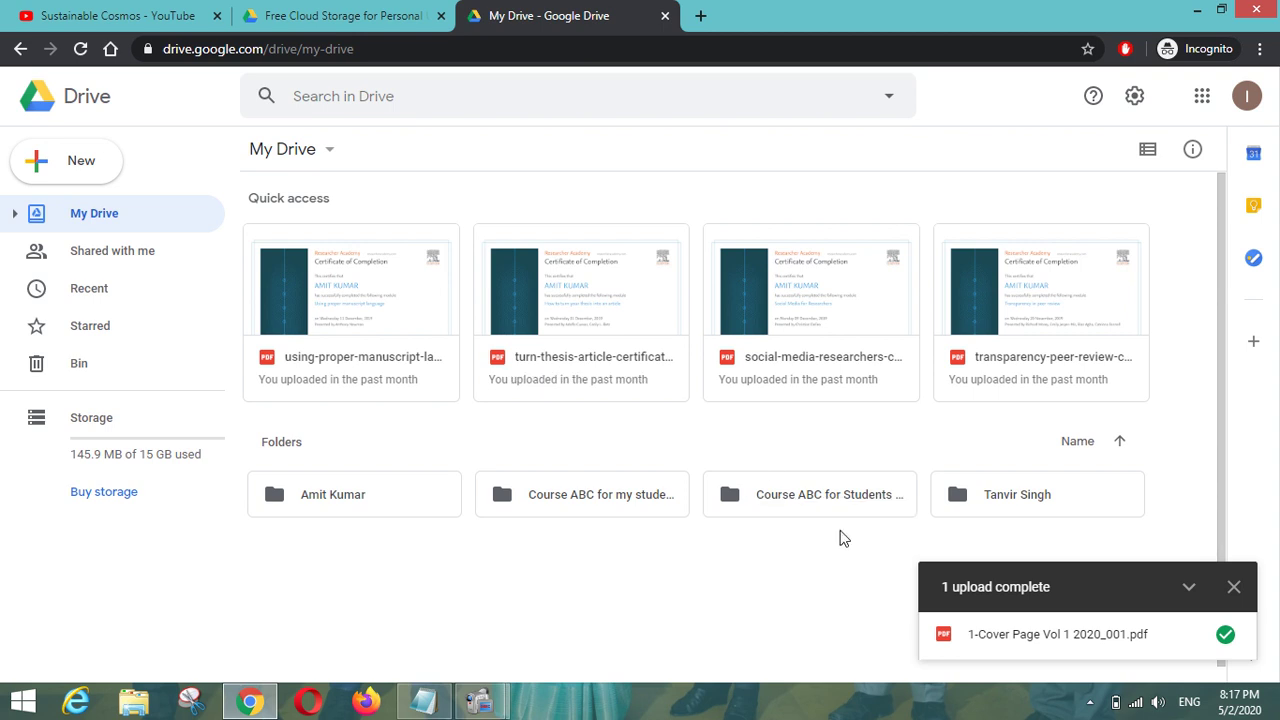
{"action": "double_click", "coordinate": [557, 506]}
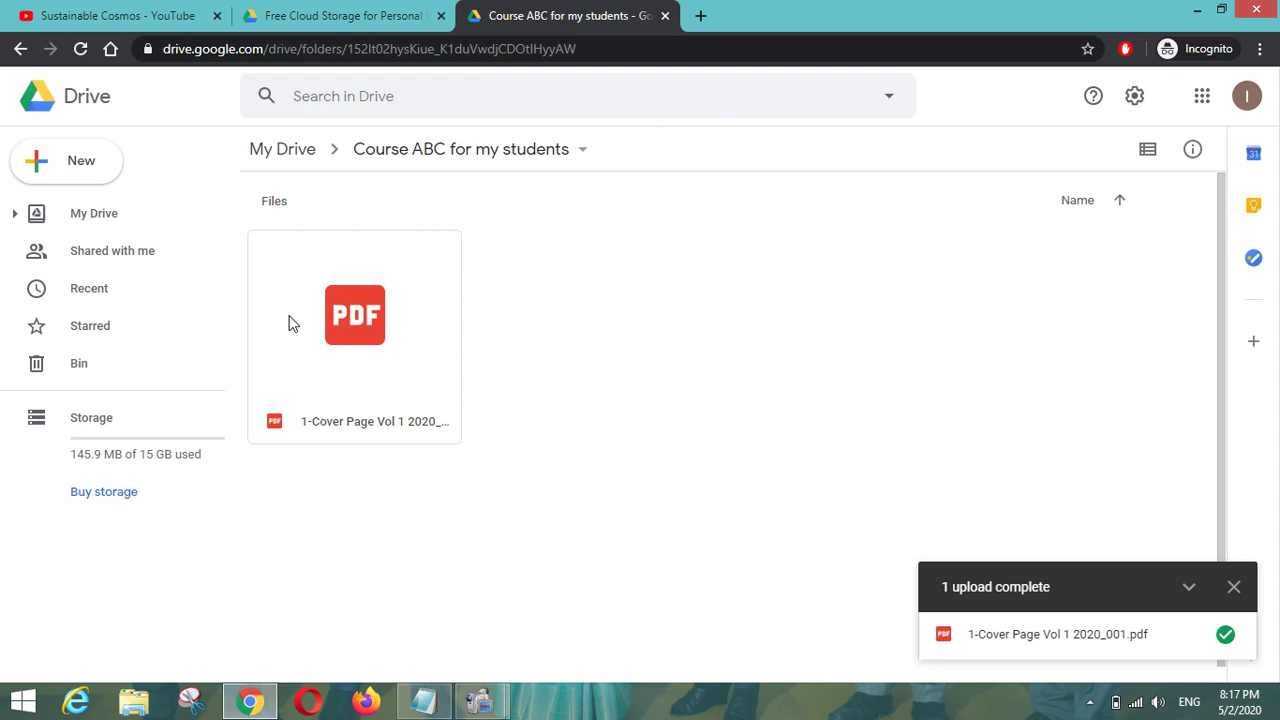
From My Drive, select the course folder and turn on its shareable link.
{"action": "left_click", "coordinate": [292, 147]}
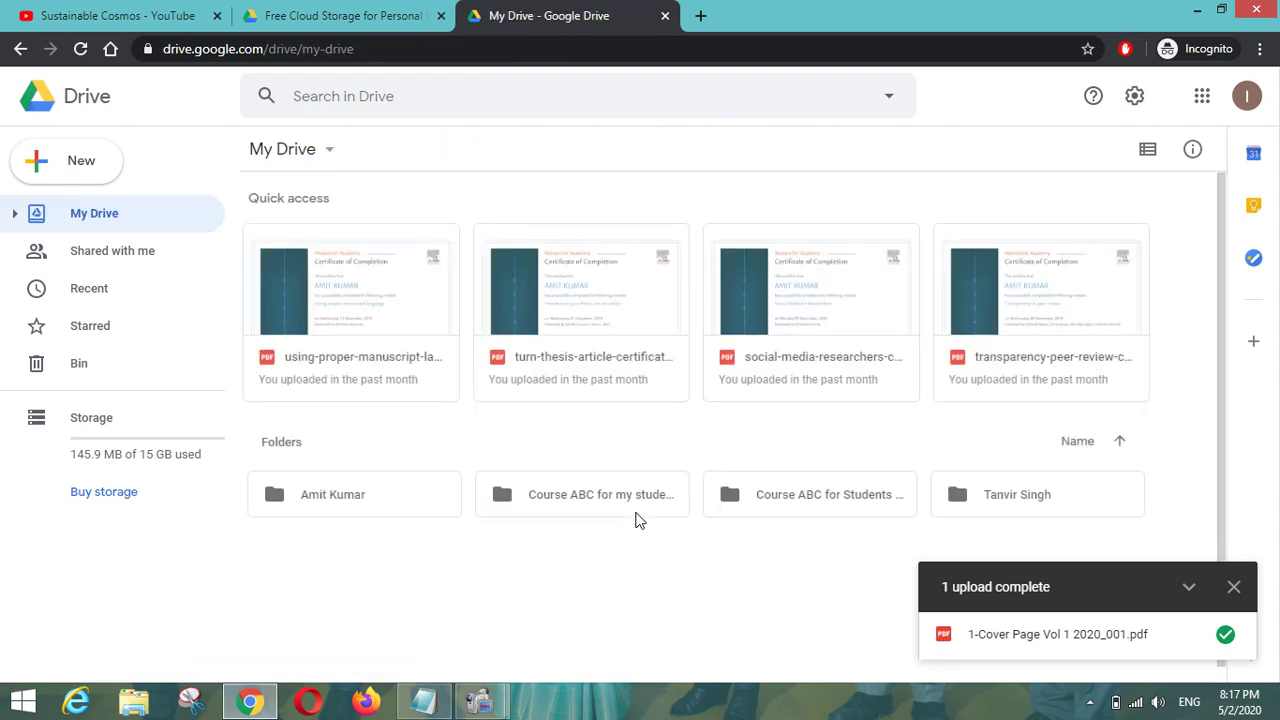
{"action": "left_click", "coordinate": [580, 507]}
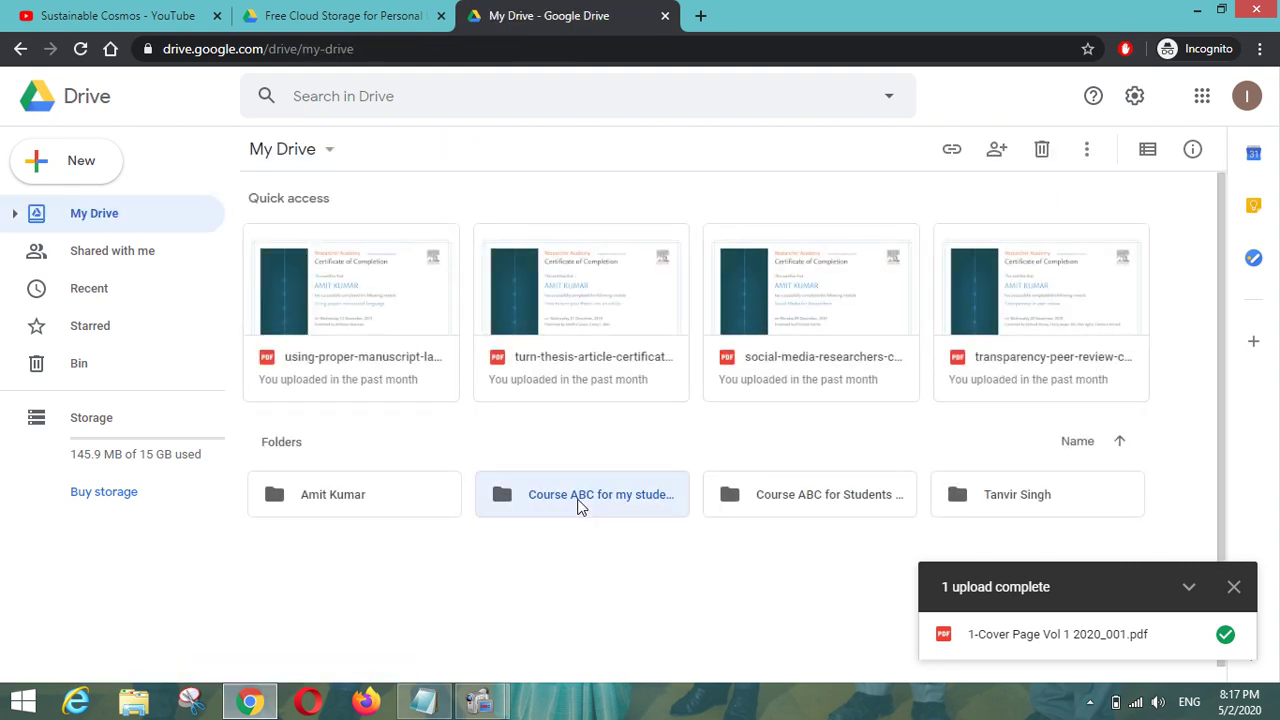
{"action": "left_click", "coordinate": [952, 158]}
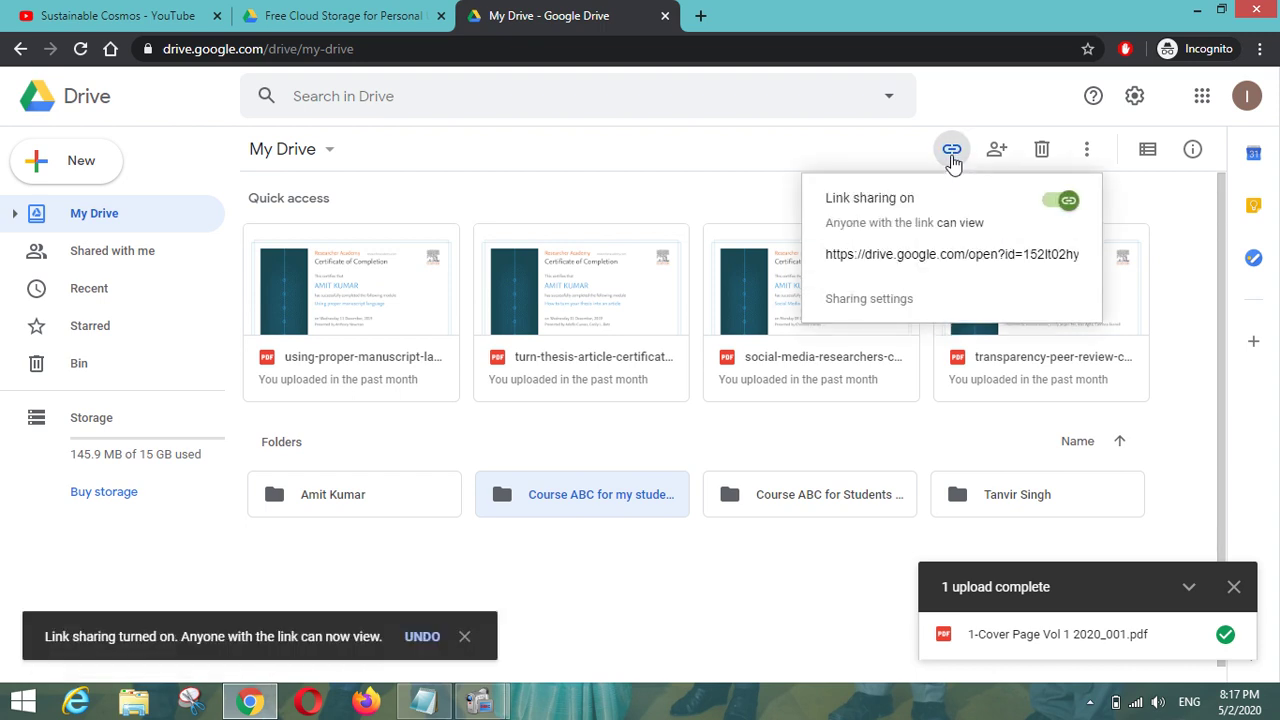
Open the folder's full sharing options, keeping link access at 'Anyone with the link can view'.
{"action": "left_click", "coordinate": [924, 257]}
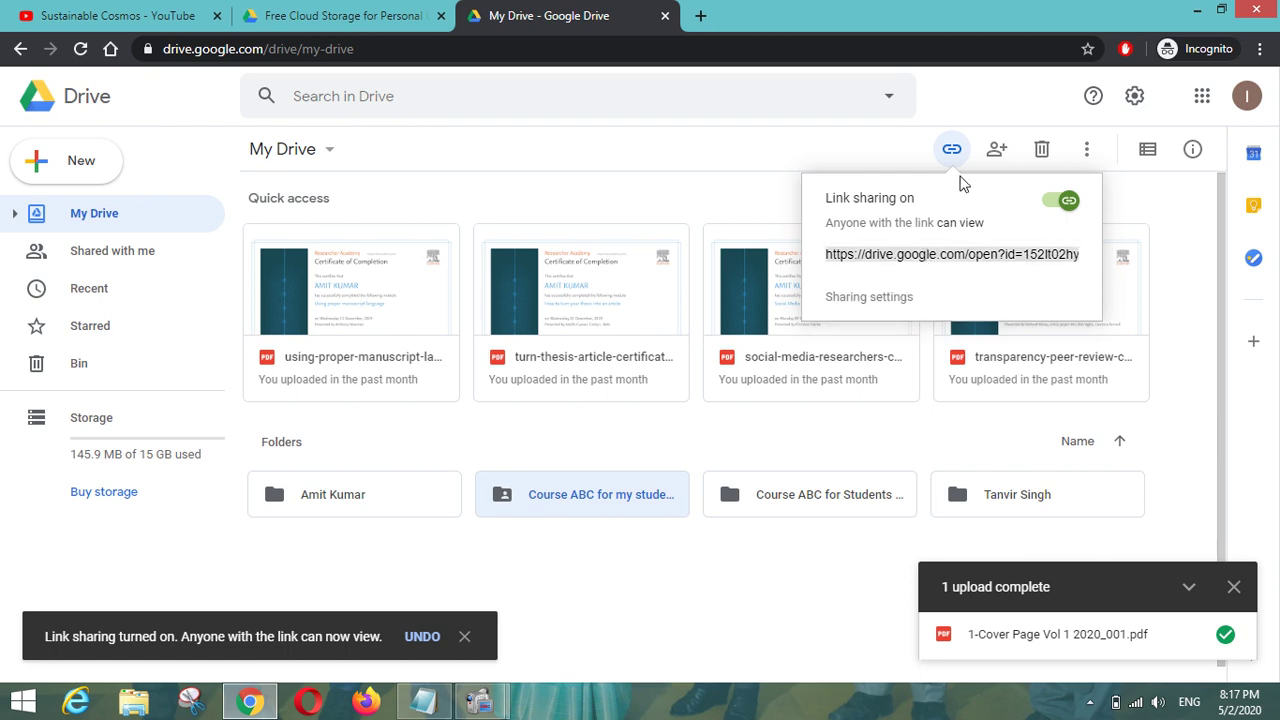
{"action": "left_click", "coordinate": [1002, 156]}
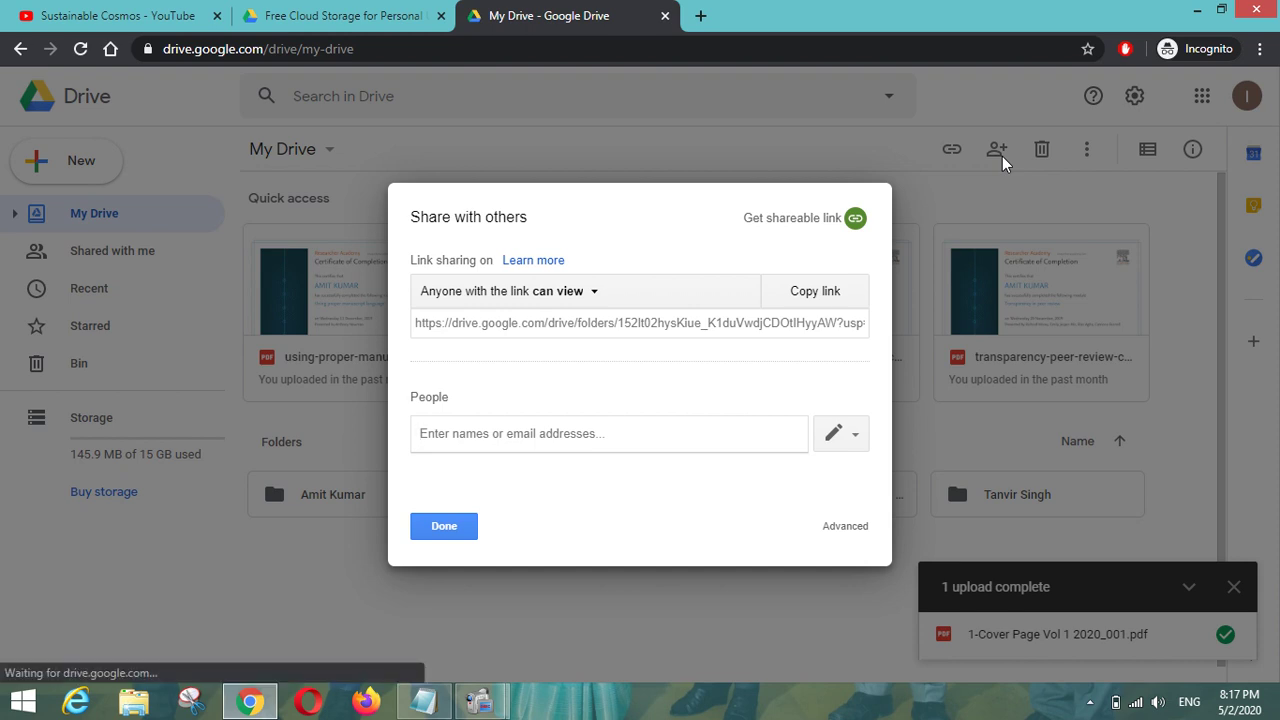
{"action": "left_click", "coordinate": [594, 331]}
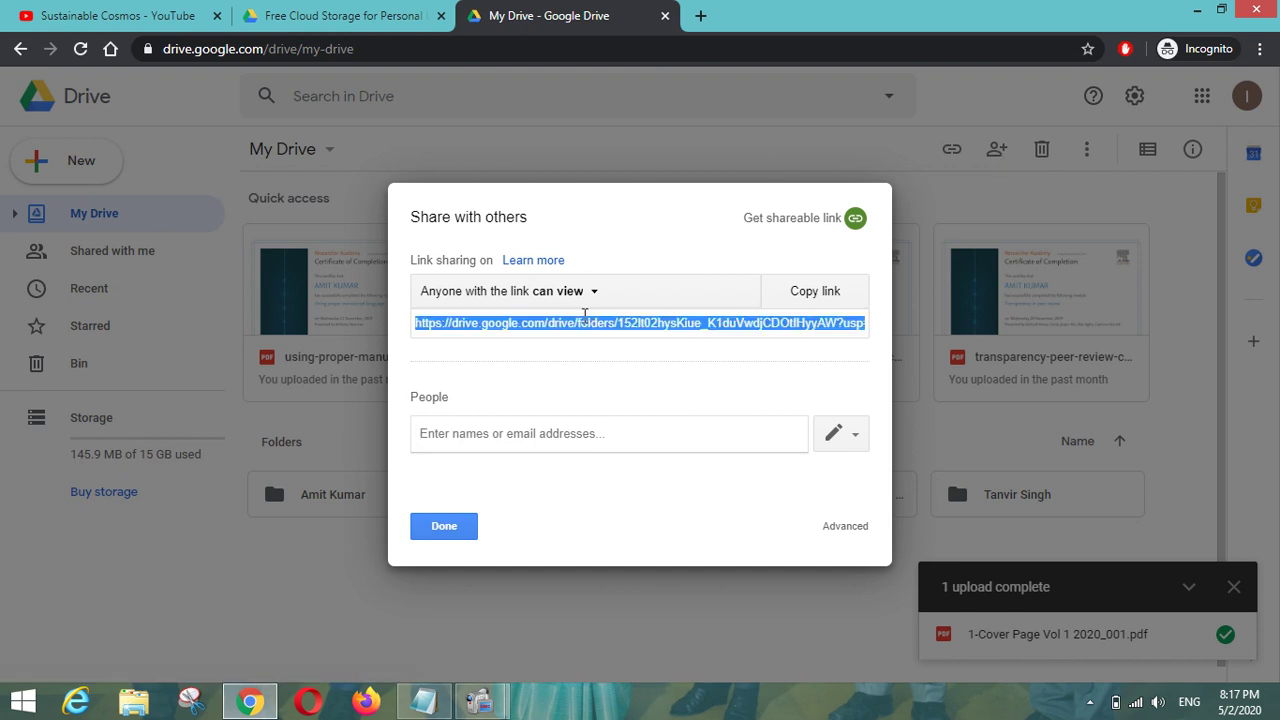
{"action": "left_click", "coordinate": [578, 300]}
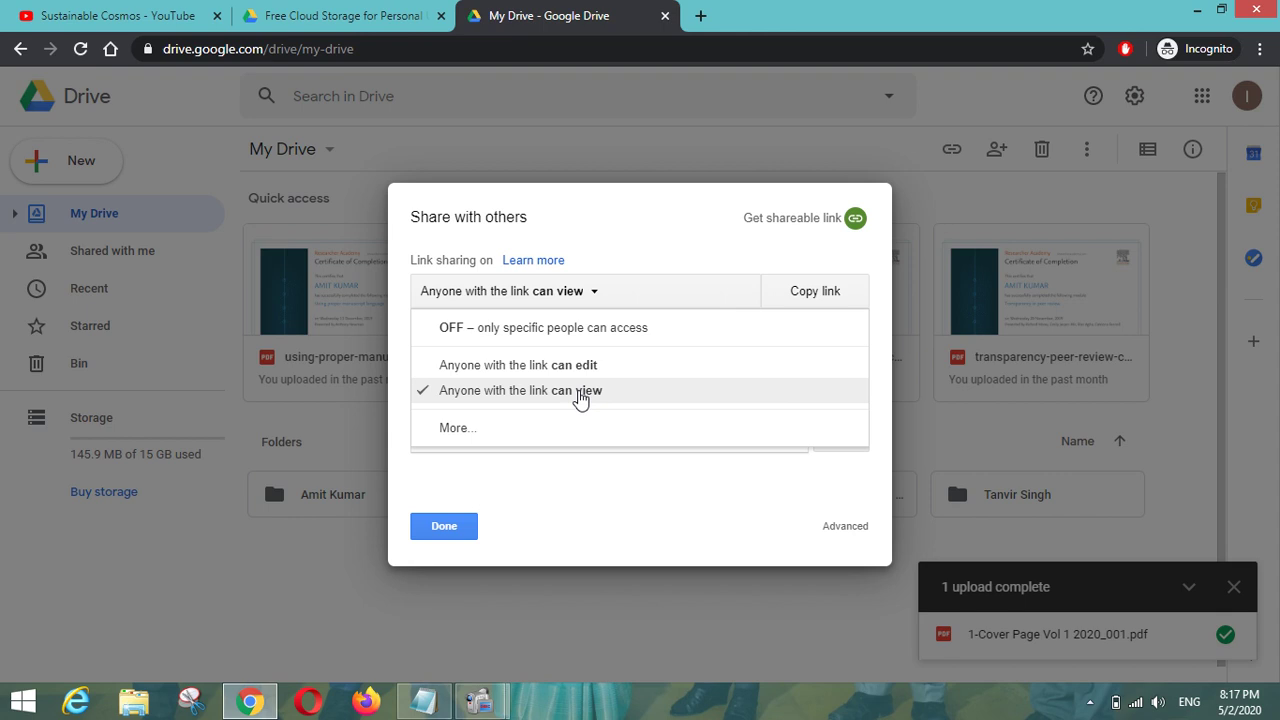
{"action": "left_click", "coordinate": [580, 395]}
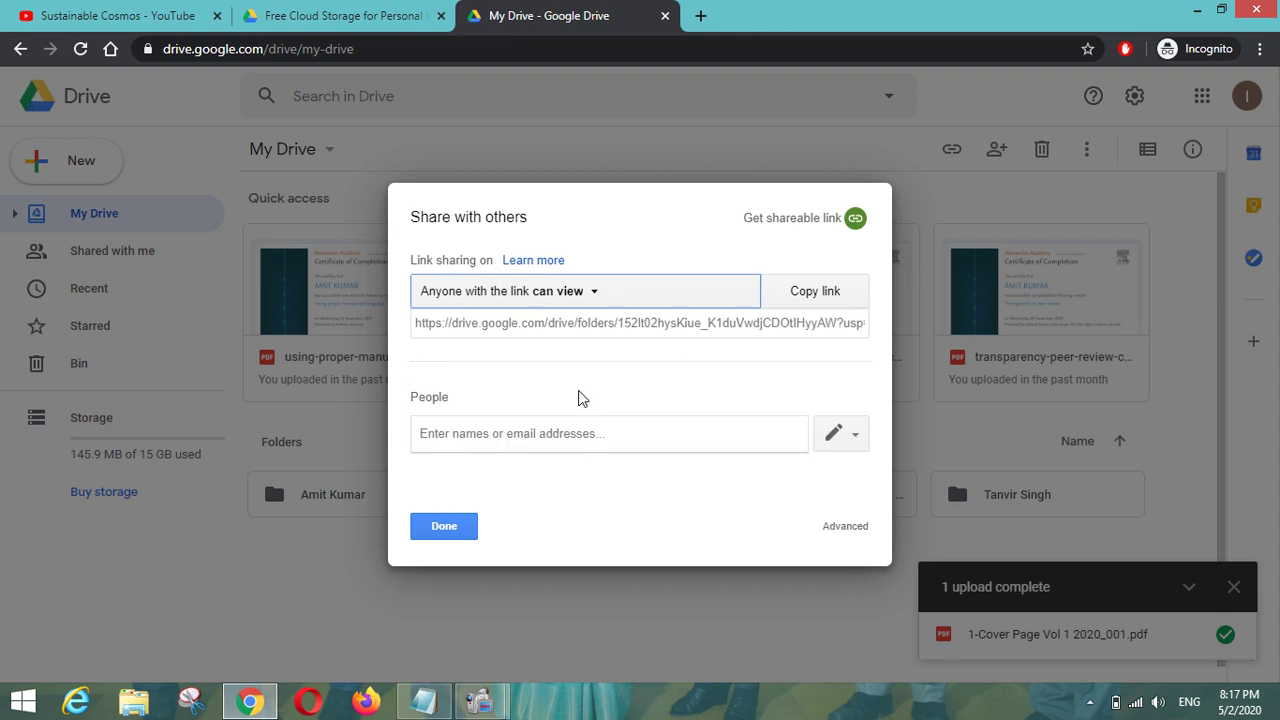
Invite a student's email address with the note 'Please put the relevant documents in this folder.'.
{"action": "left_click", "coordinate": [550, 437]}
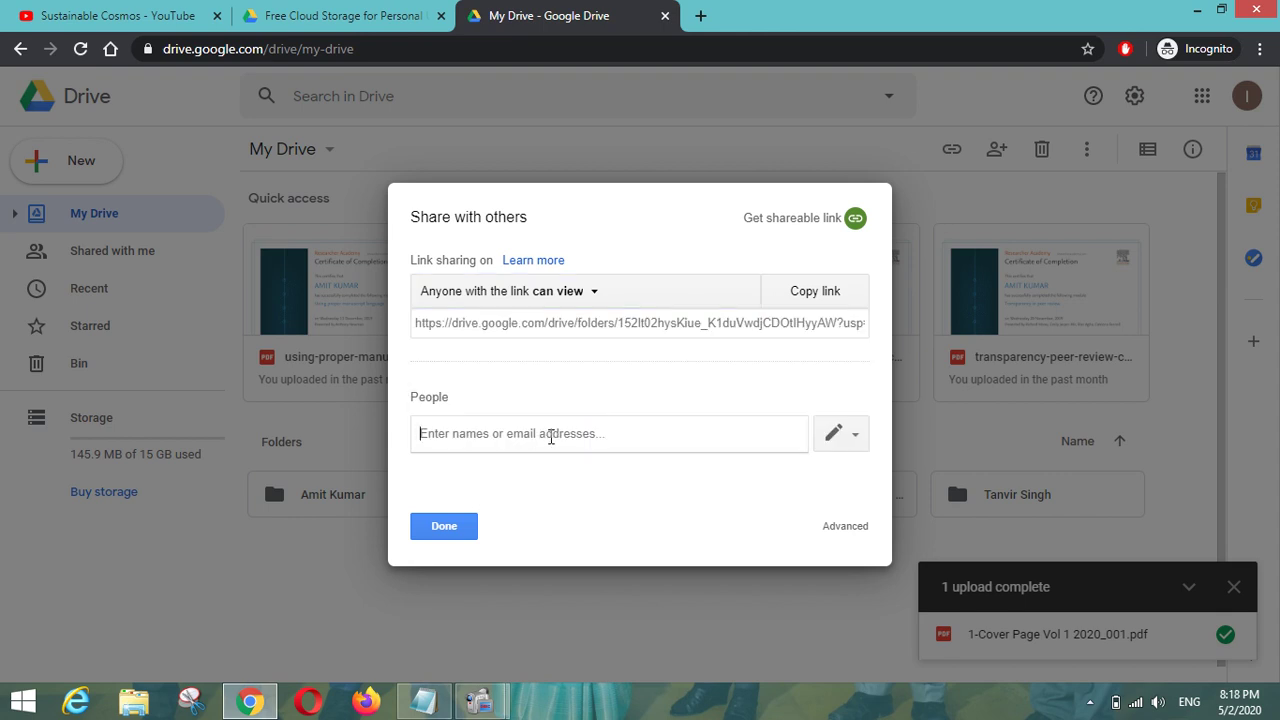
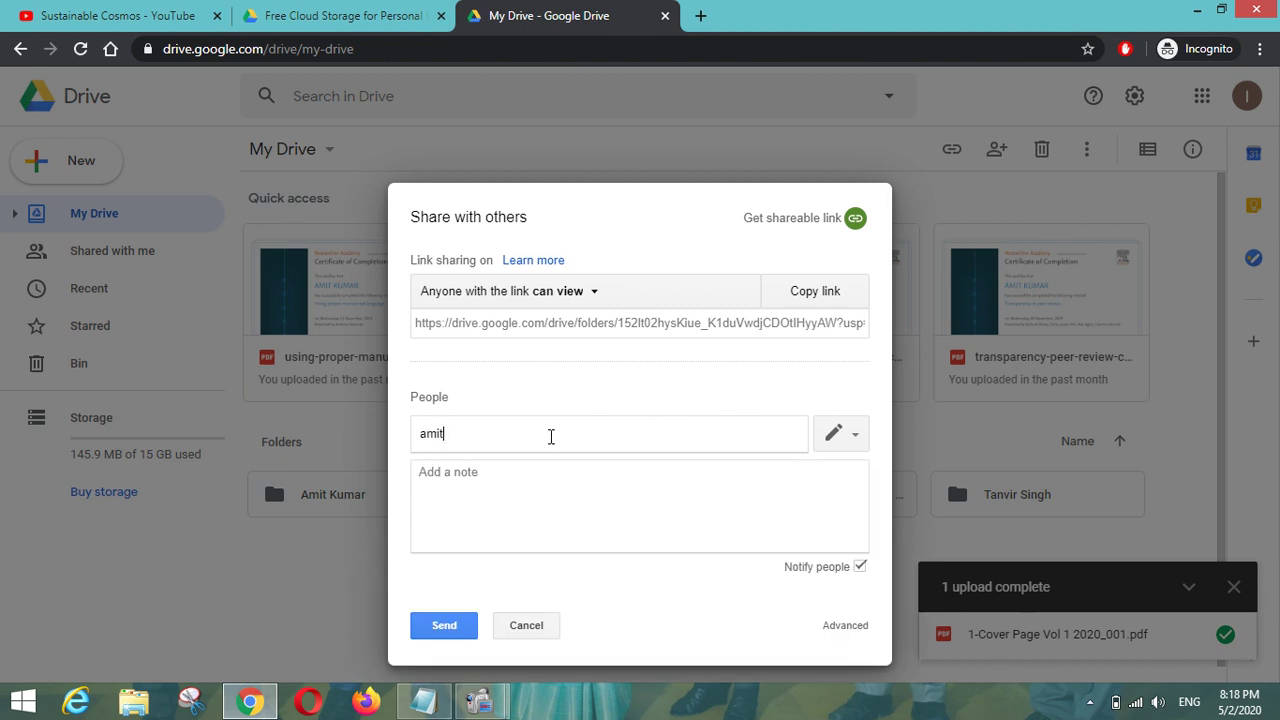
{"action": "key", "text": "Return"}
{"action": "key", "text": "Return"}
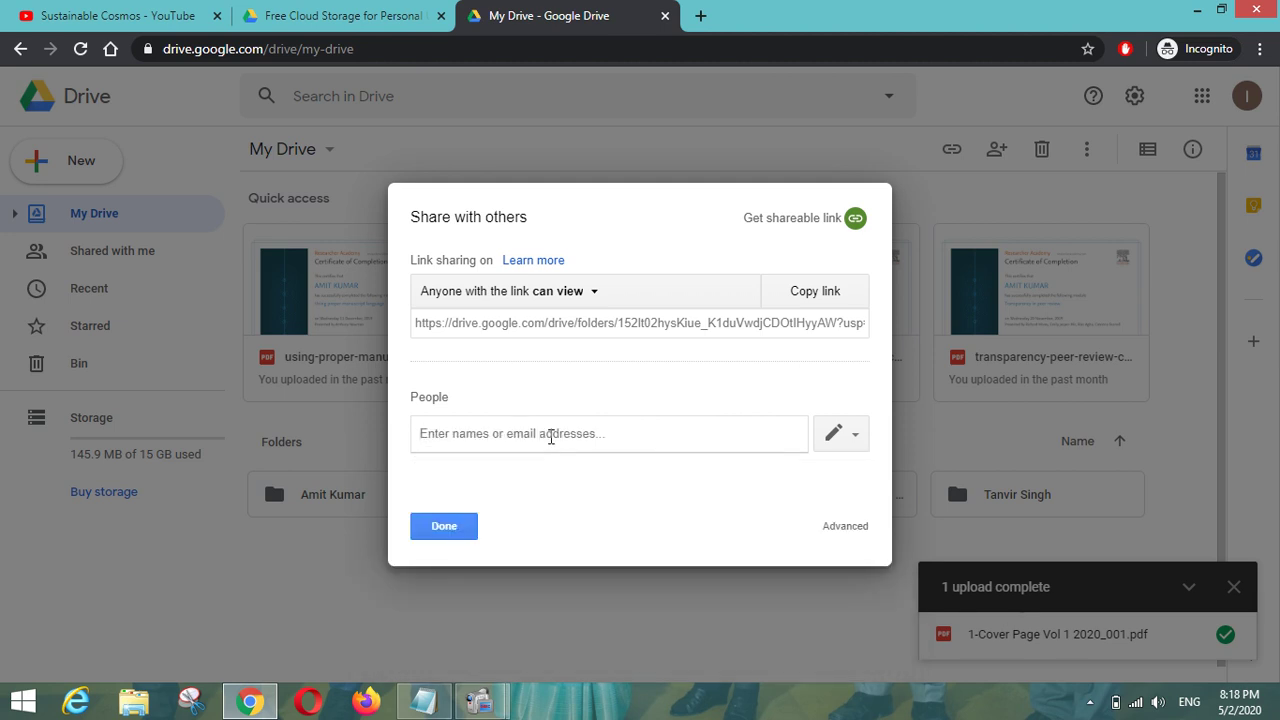
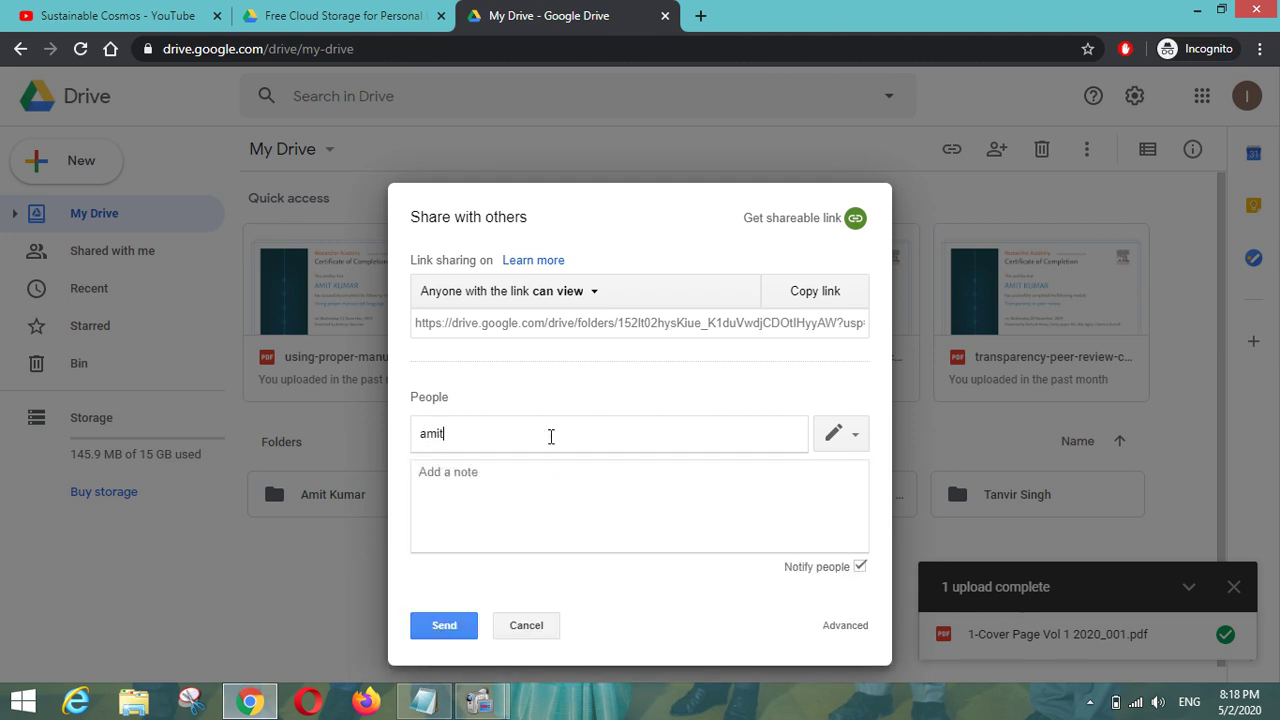
{"action": "key", "text": "Return"}
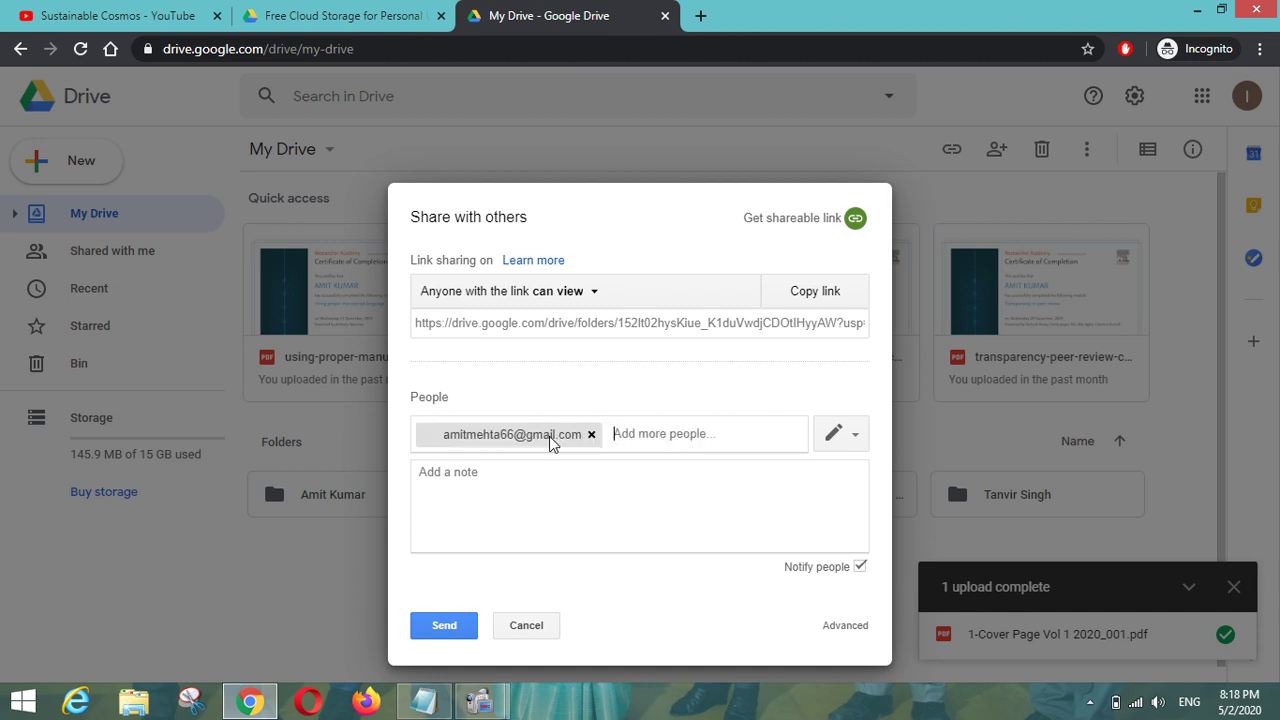
{"action": "left_click", "coordinate": [530, 495]}
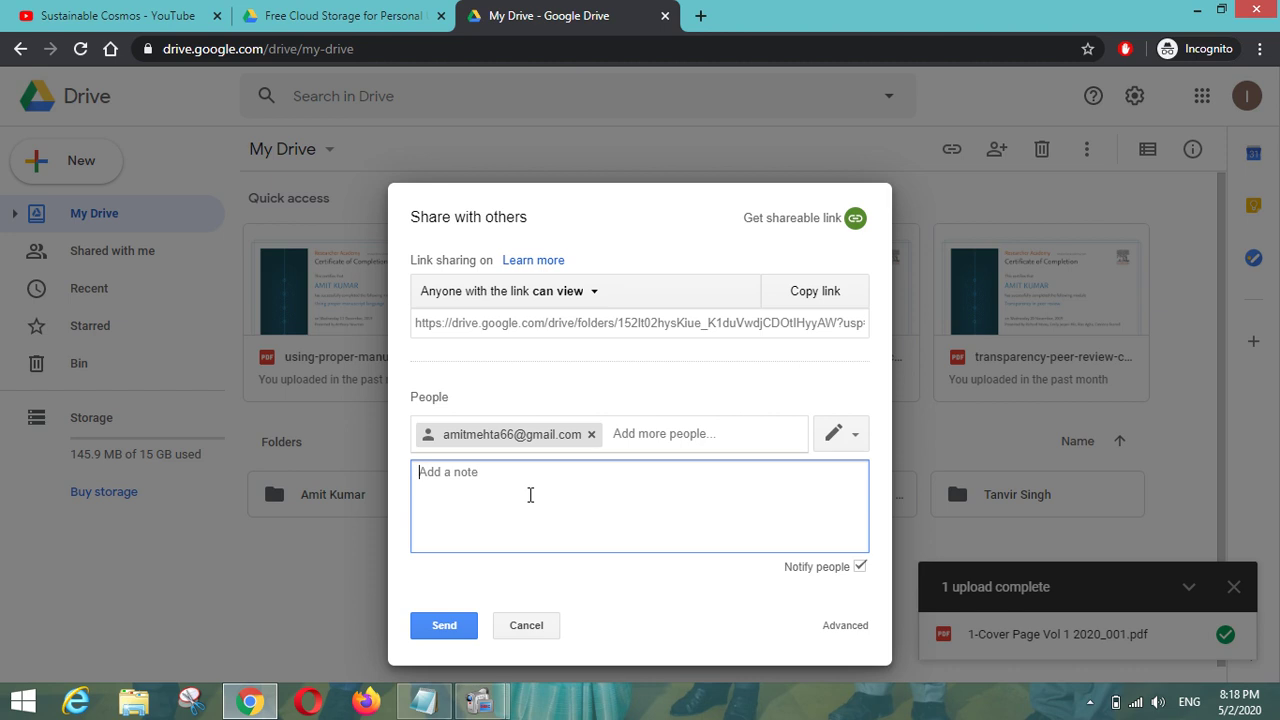
{"action": "type", "text": "Please put the relevant d"}
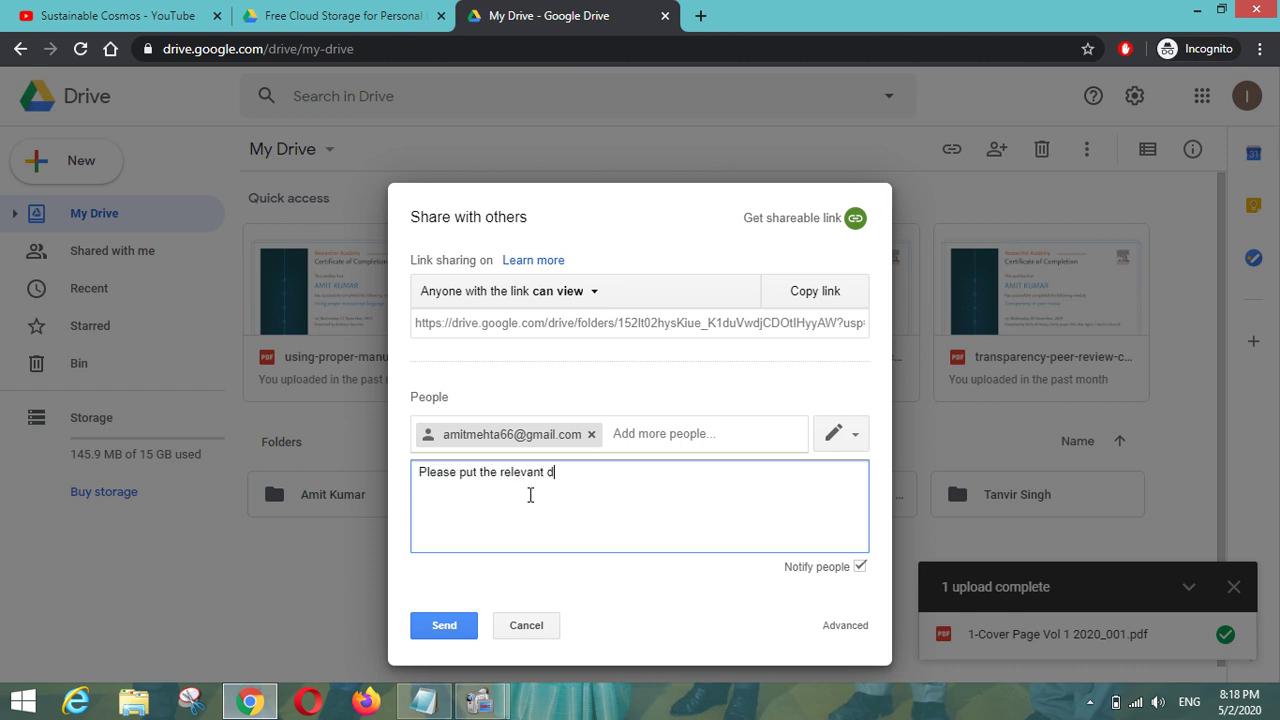
{"action": "type", "text": "ocuments in this folder"}
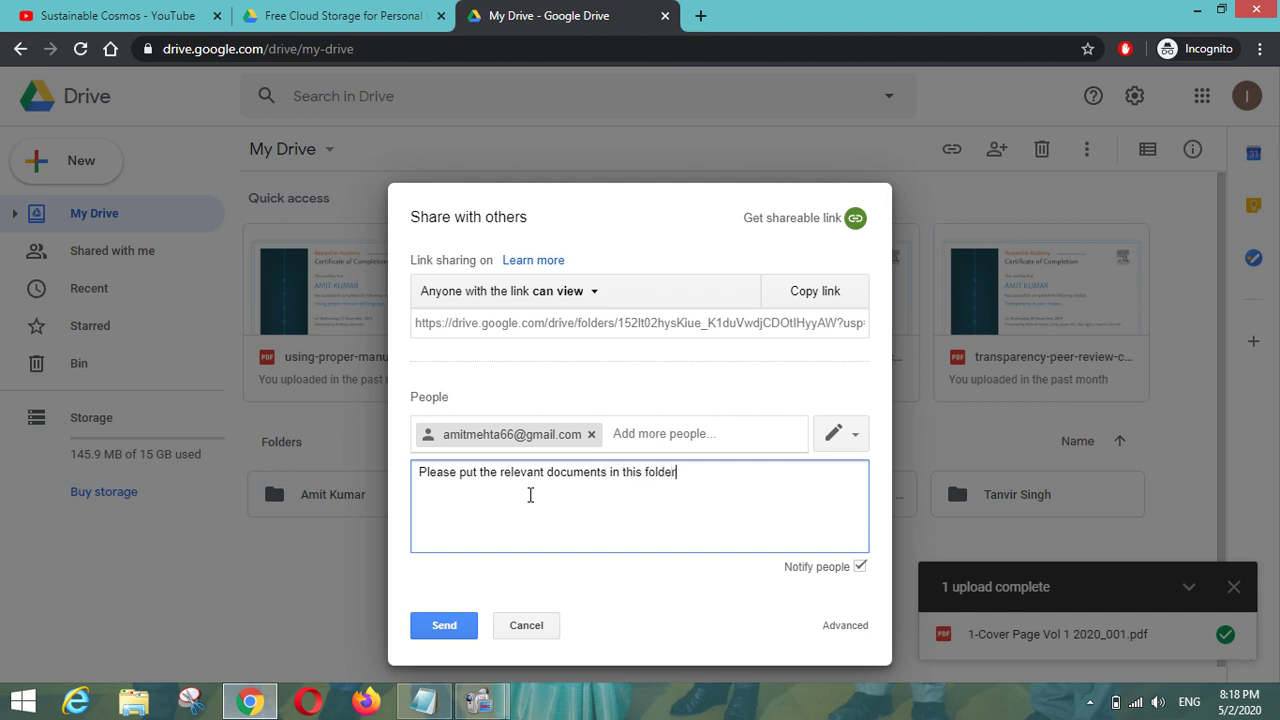
{"action": "type", "text": "."}
Keep invitees able to organise, add and edit, and open the advanced sharing settings.
{"action": "left_click", "coordinate": [849, 440]}
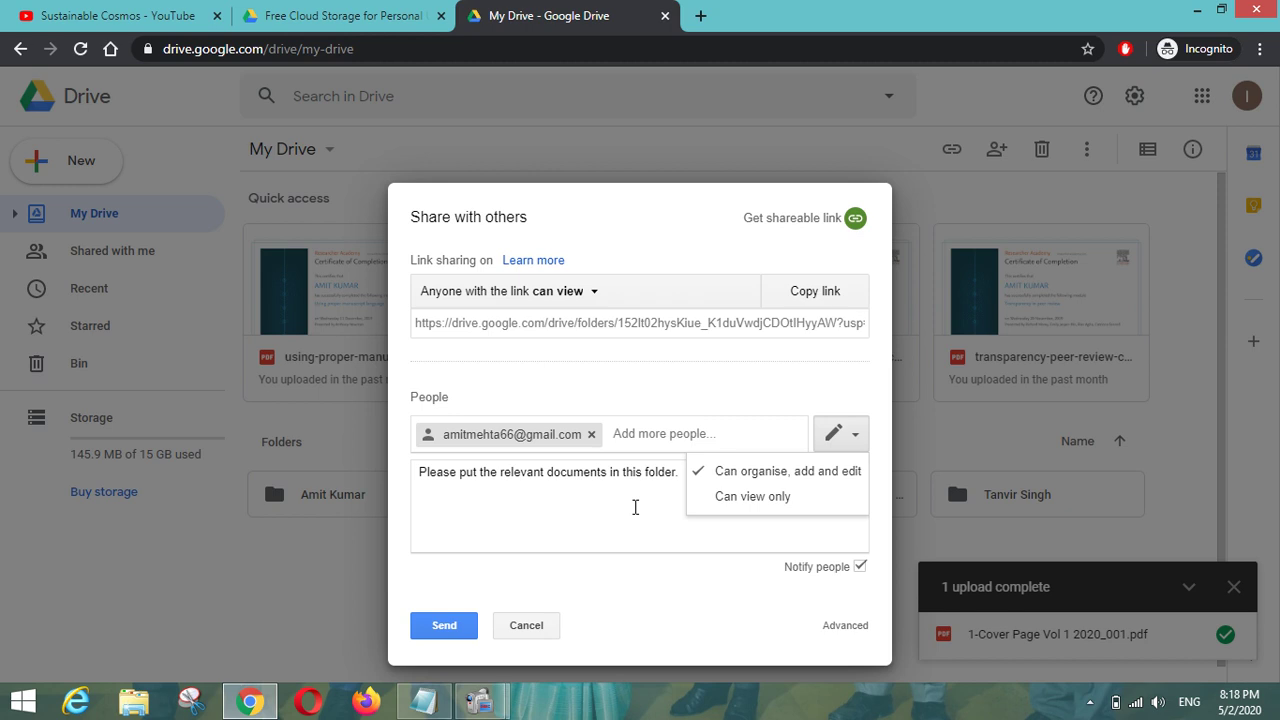
{"action": "left_click", "coordinate": [584, 511]}
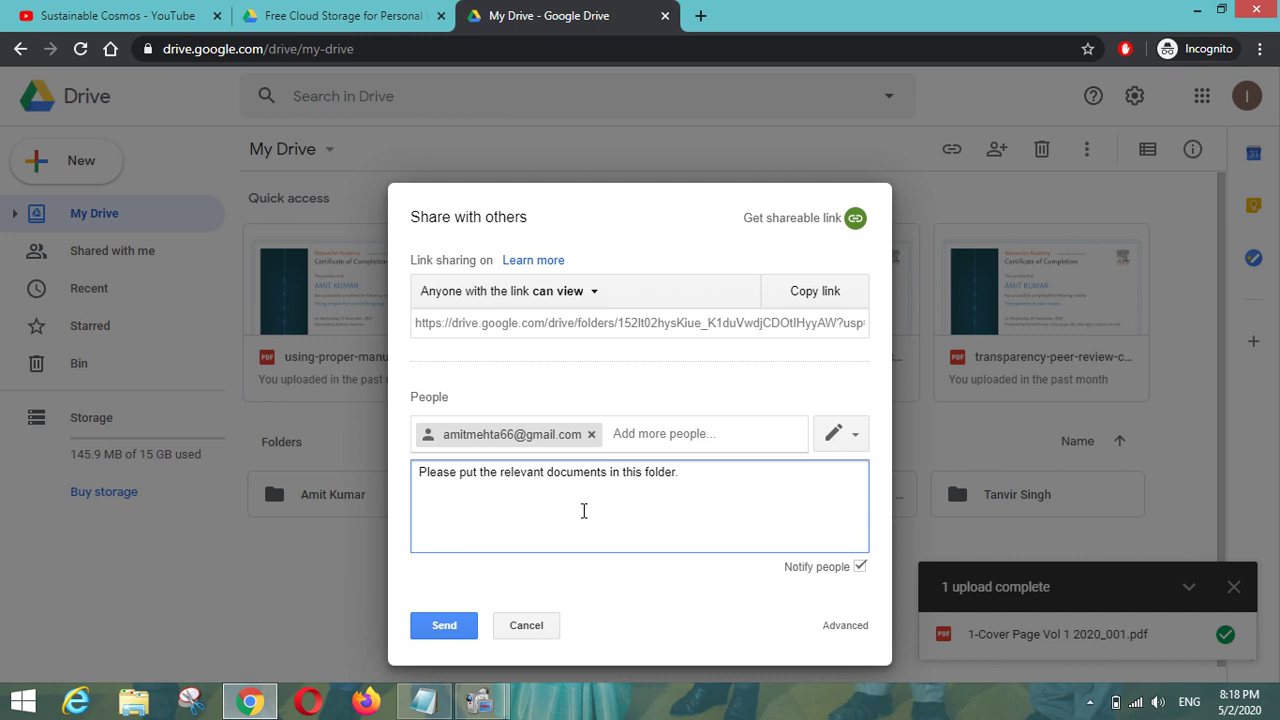
{"action": "left_click", "coordinate": [845, 627]}
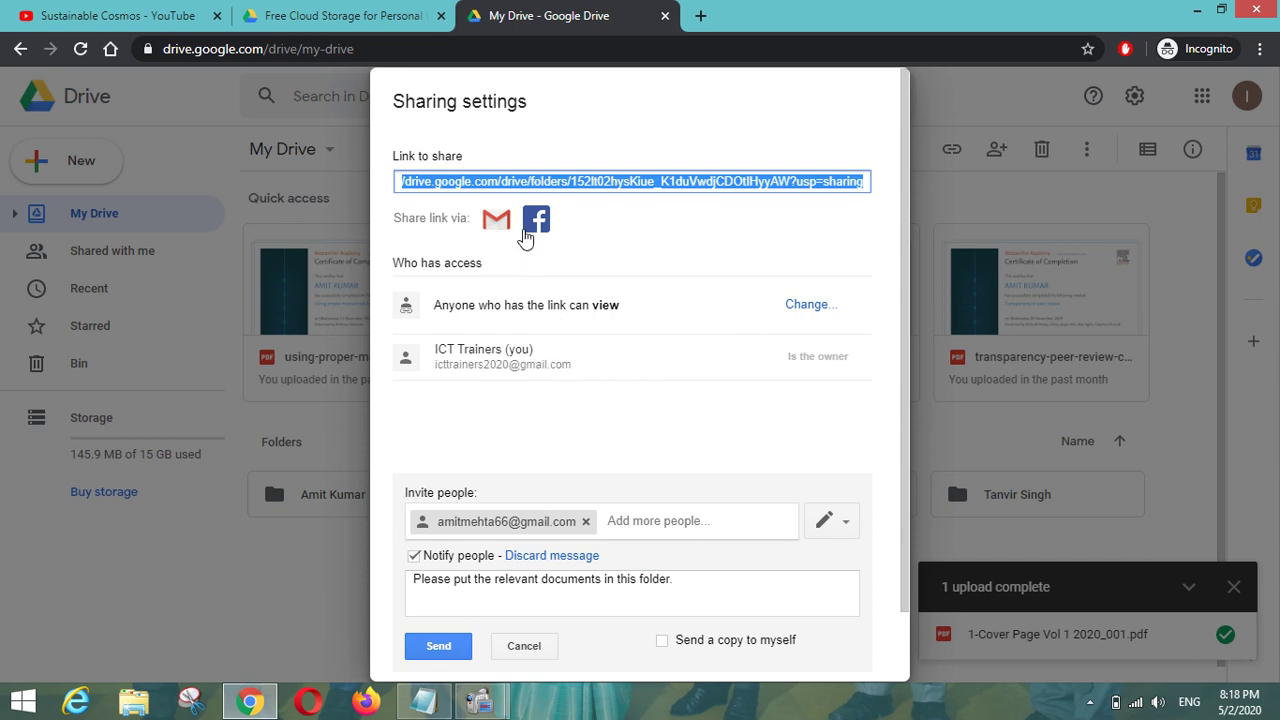
Cancel the pending email invite and its note, leaving the invite field empty.
{"action": "scroll", "coordinate": [554, 375], "scroll_direction": "down", "scroll_amount": 1}
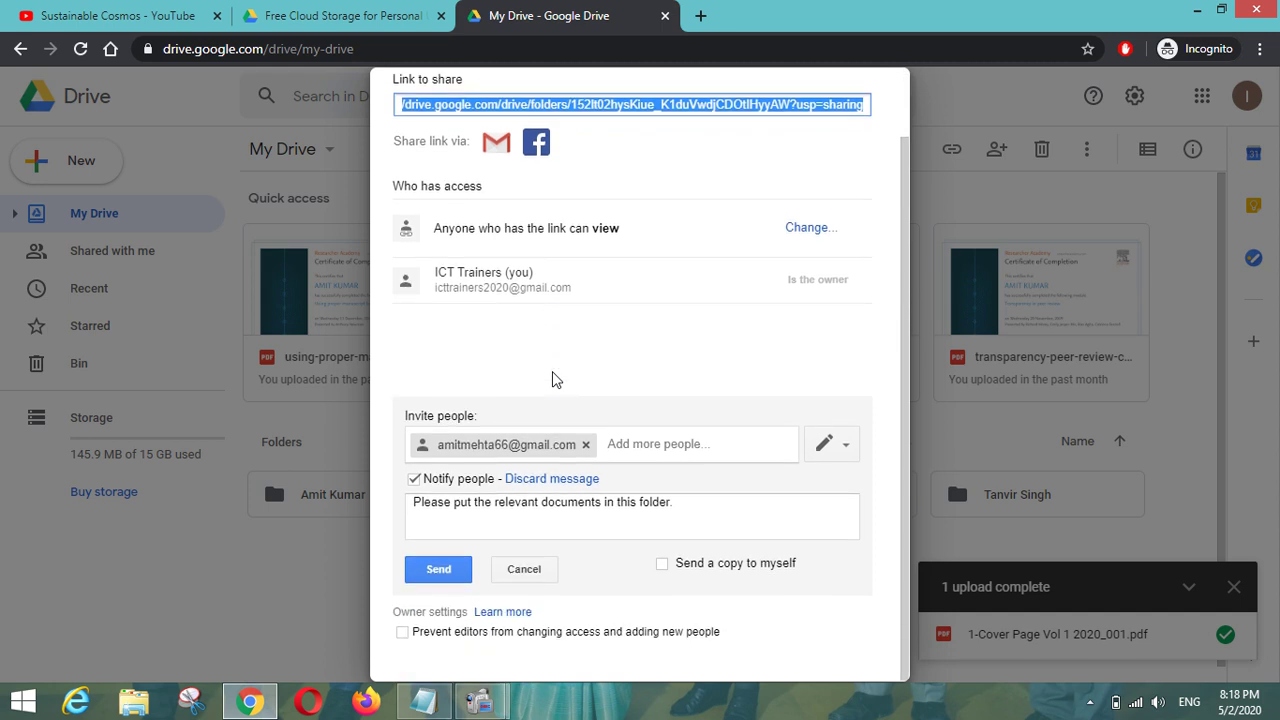
{"action": "left_click", "coordinate": [659, 449]}
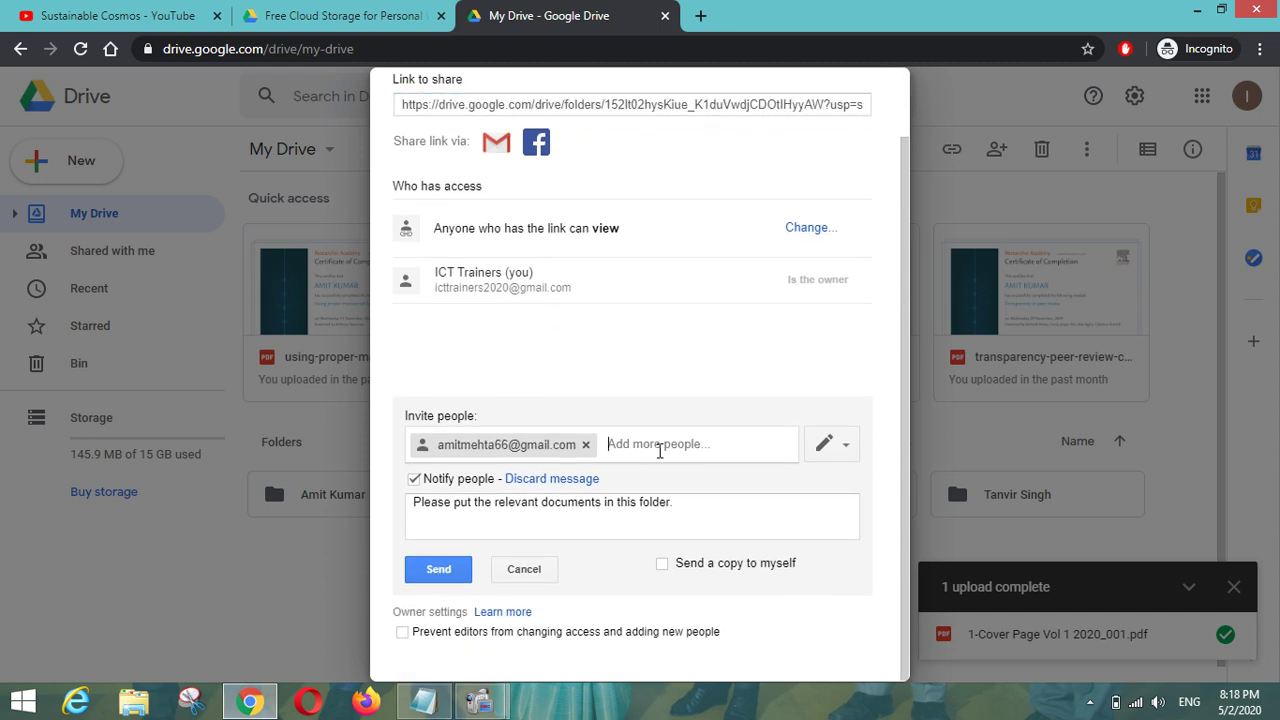
{"action": "left_click", "coordinate": [523, 569]}
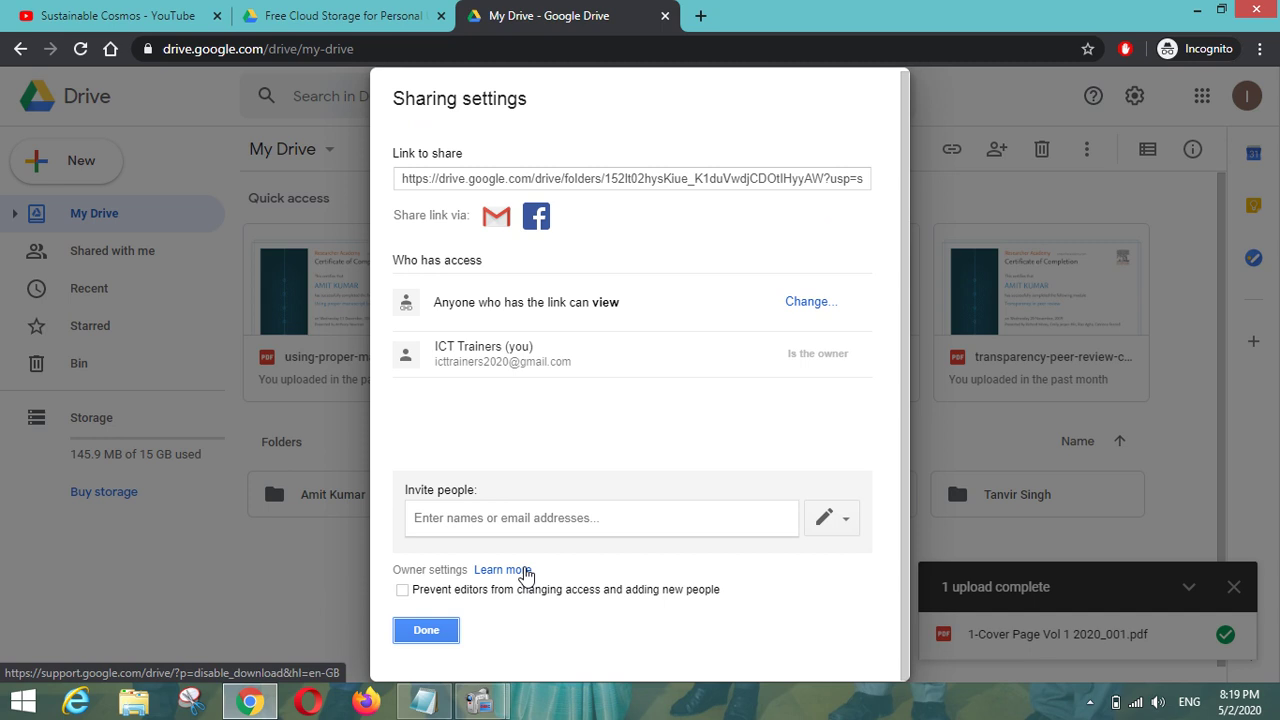
{"action": "left_click", "coordinate": [571, 517]}
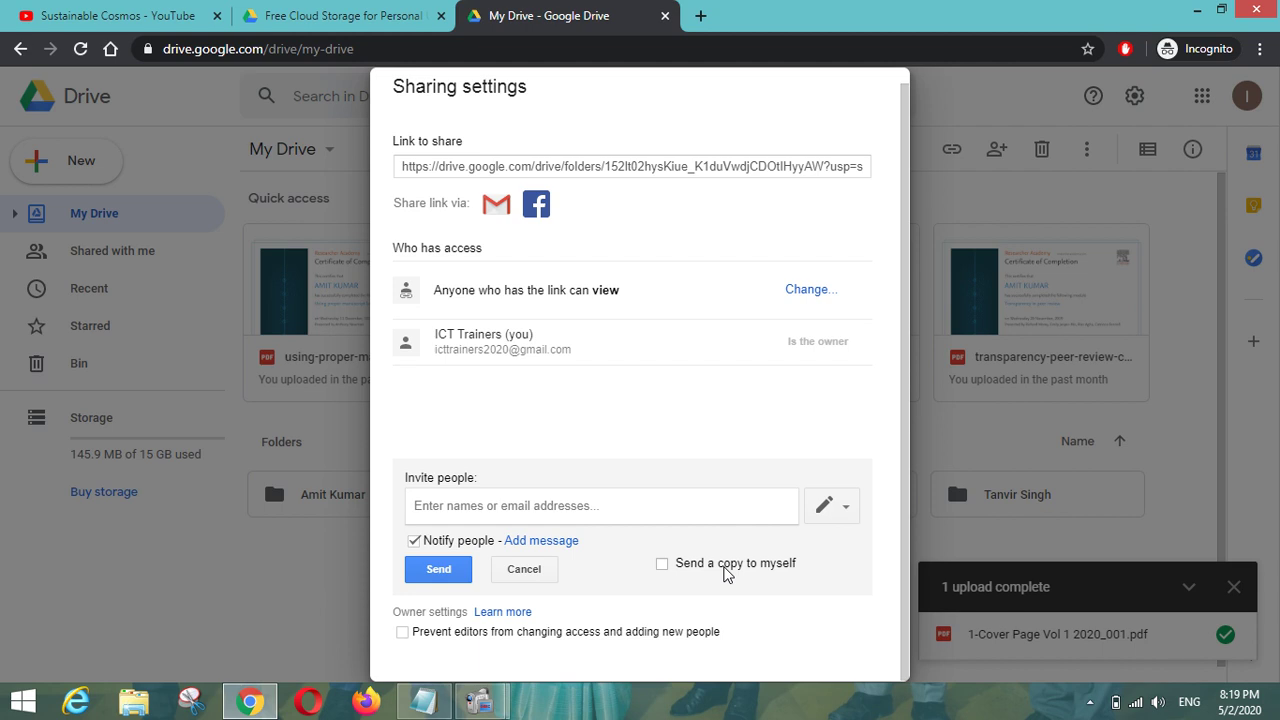
{"action": "left_click", "coordinate": [526, 568]}
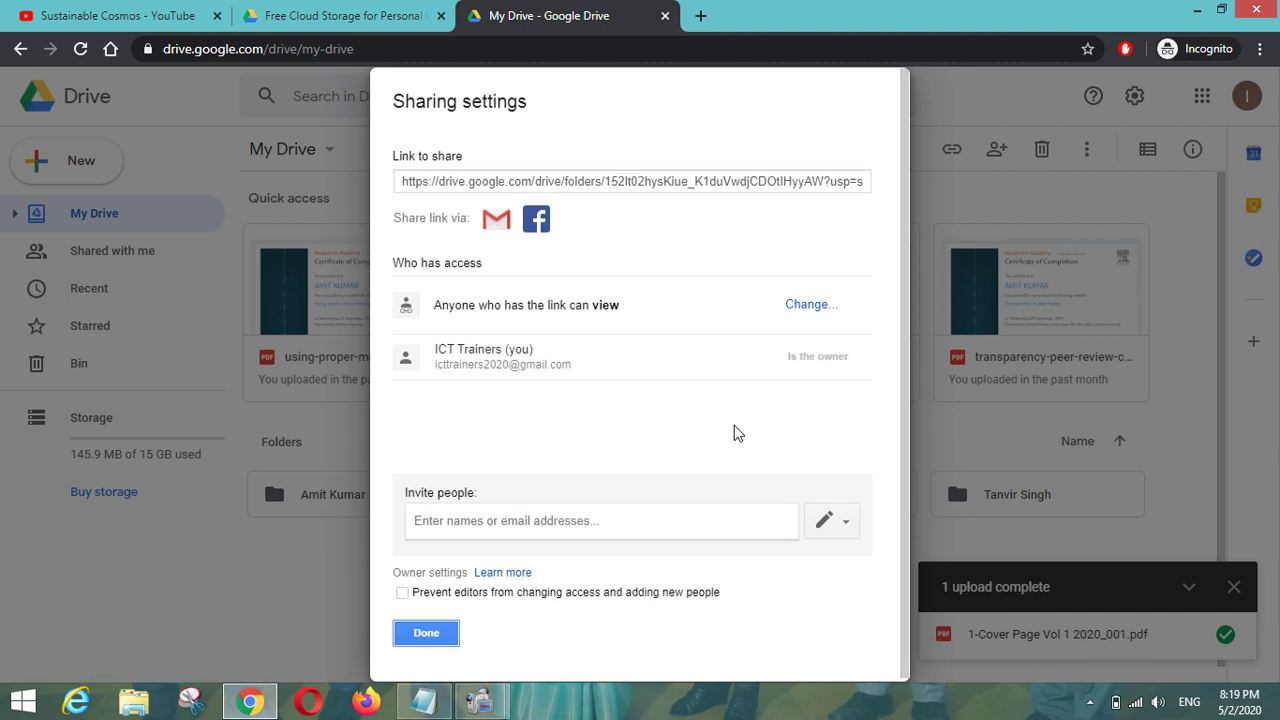
Close sharing settings, open the course folder and copy a view-only link to the PDF.
{"action": "left_click", "coordinate": [424, 638]}
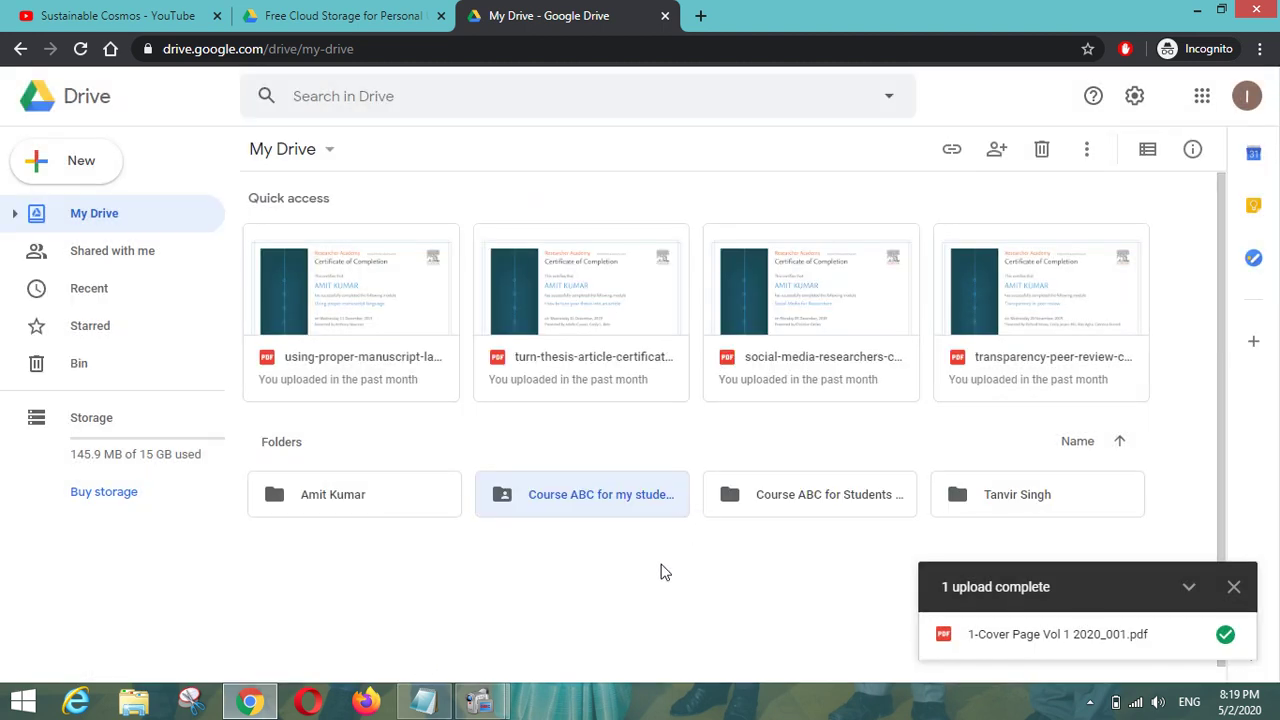
{"action": "double_click", "coordinate": [617, 506]}
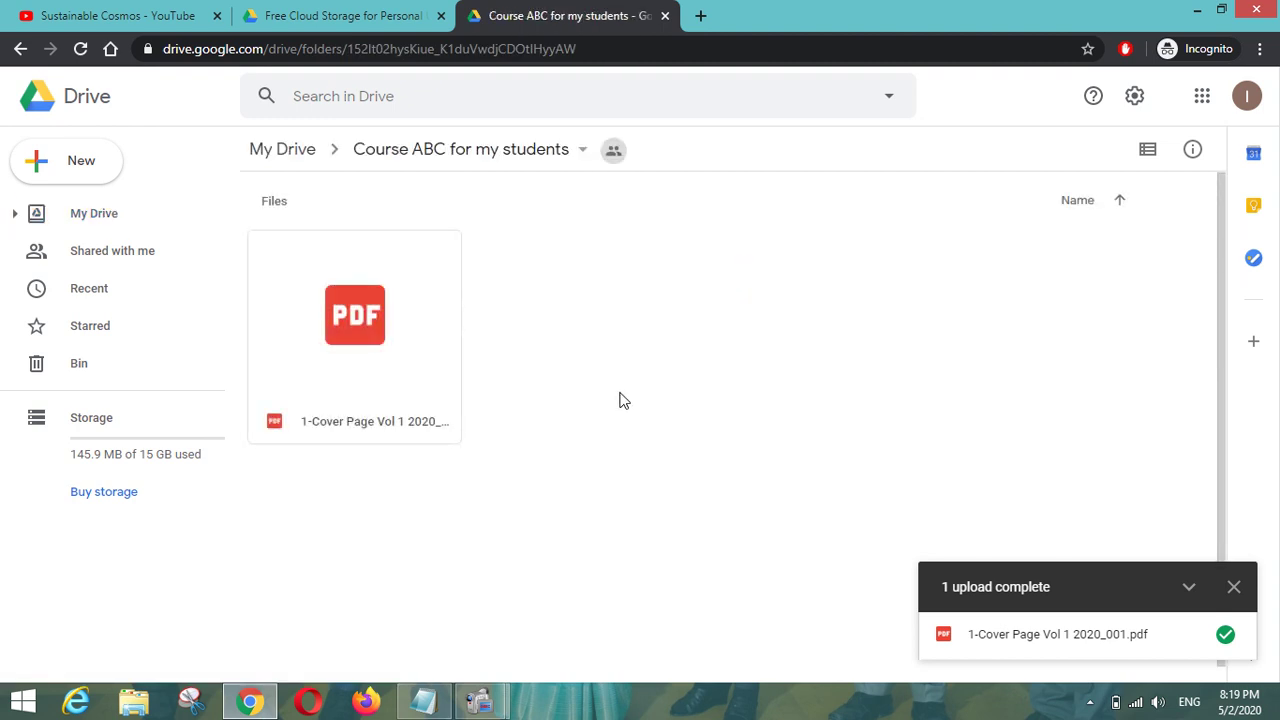
{"action": "left_click", "coordinate": [381, 313]}
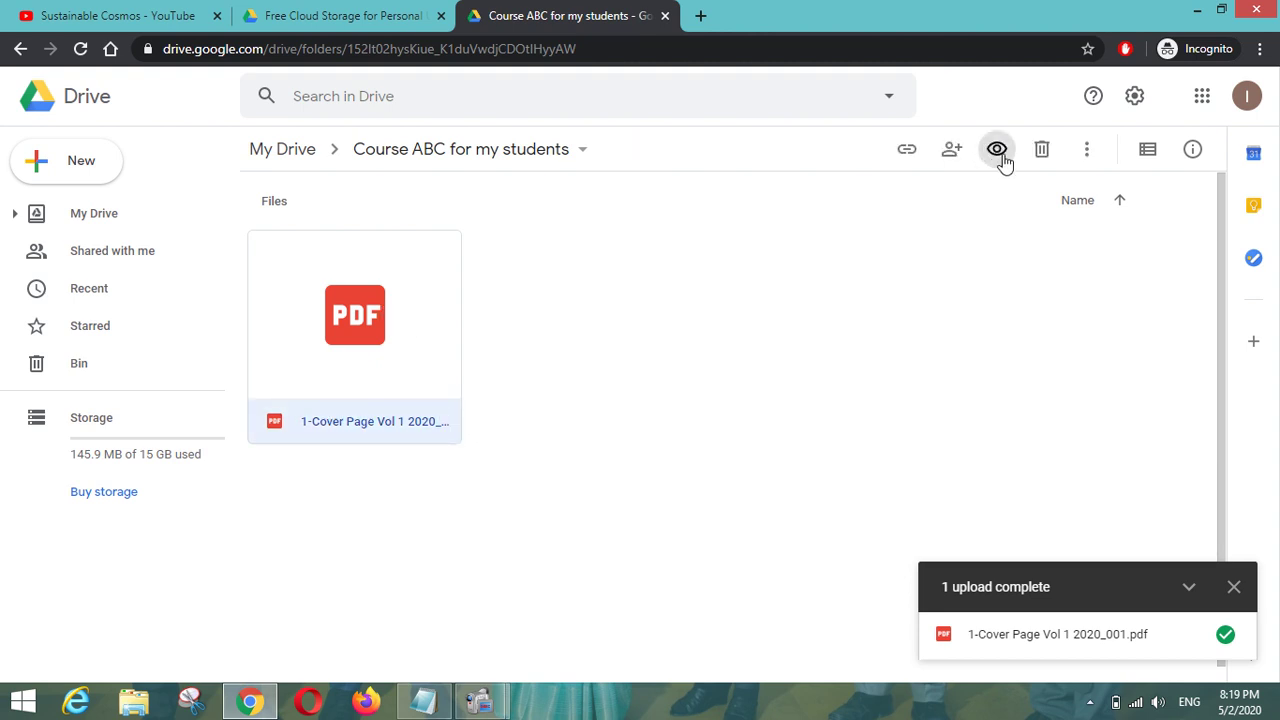
{"action": "left_click", "coordinate": [952, 150]}
{"action": "left_click", "coordinate": [907, 150]}
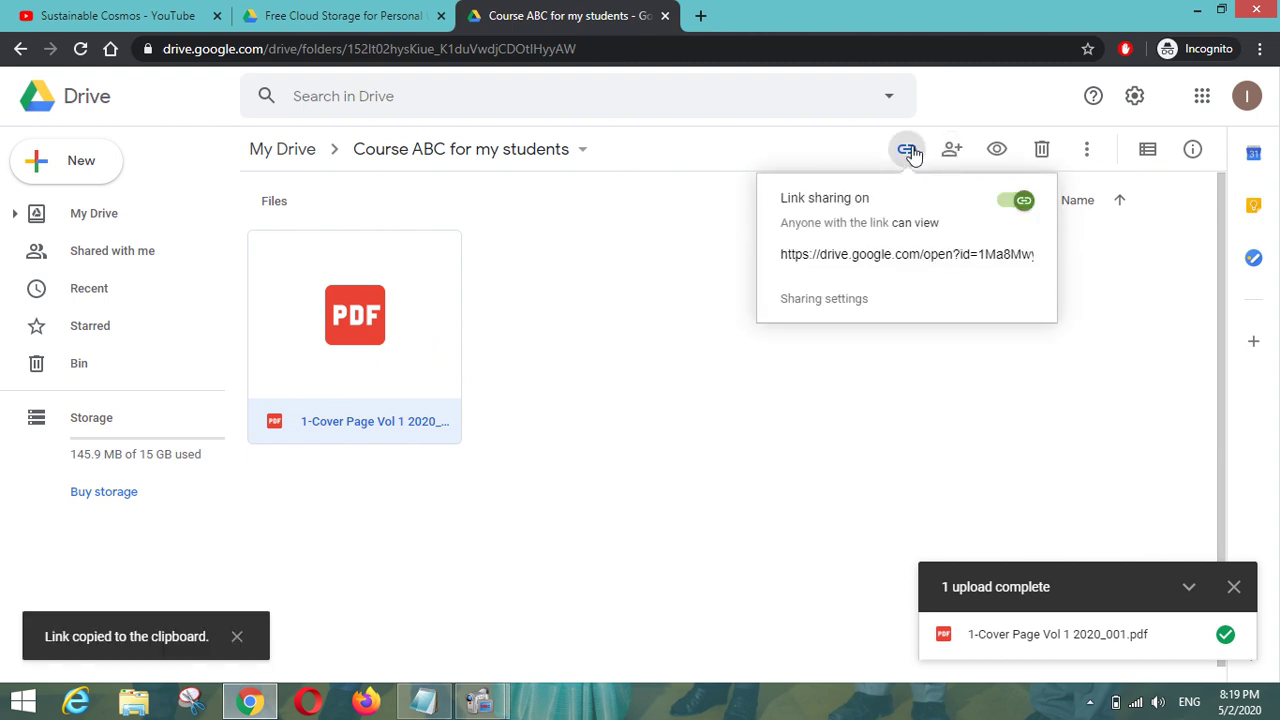
Review the PDF's sharing options and permission levels, closing them unchanged.
{"action": "left_click", "coordinate": [951, 150]}
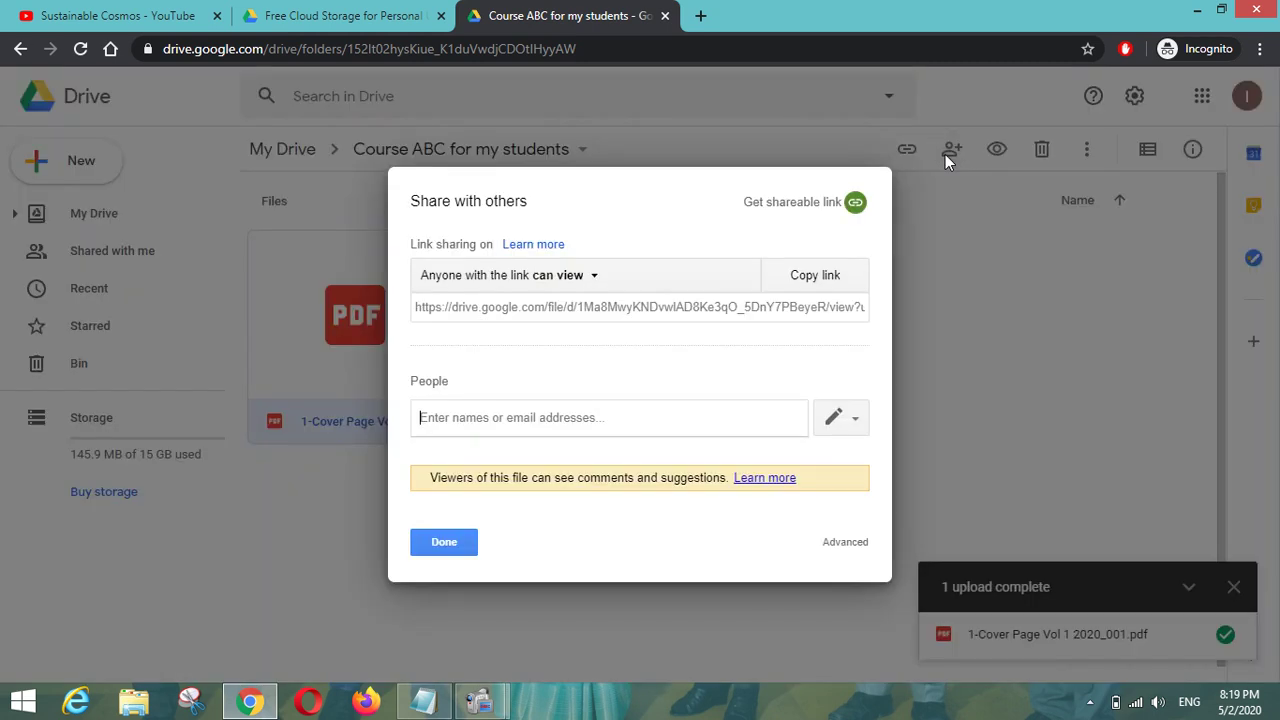
{"action": "left_click", "coordinate": [455, 546]}
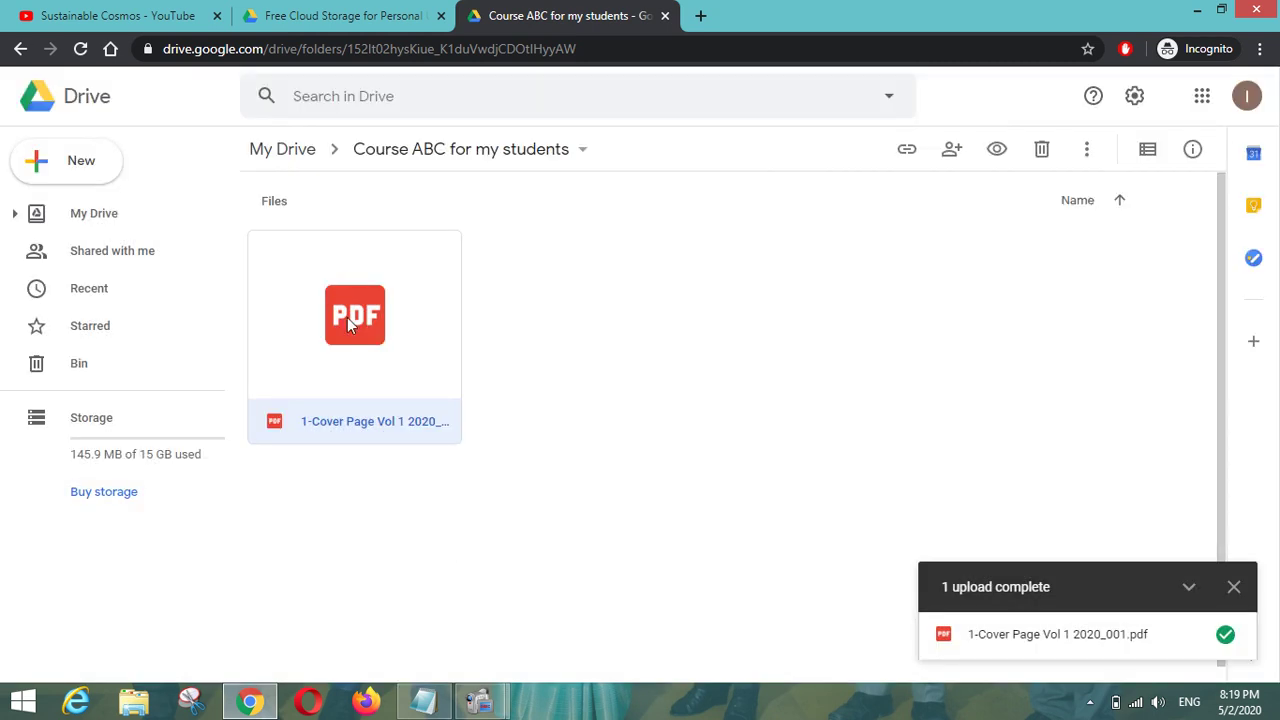
{"action": "left_click", "coordinate": [951, 150]}
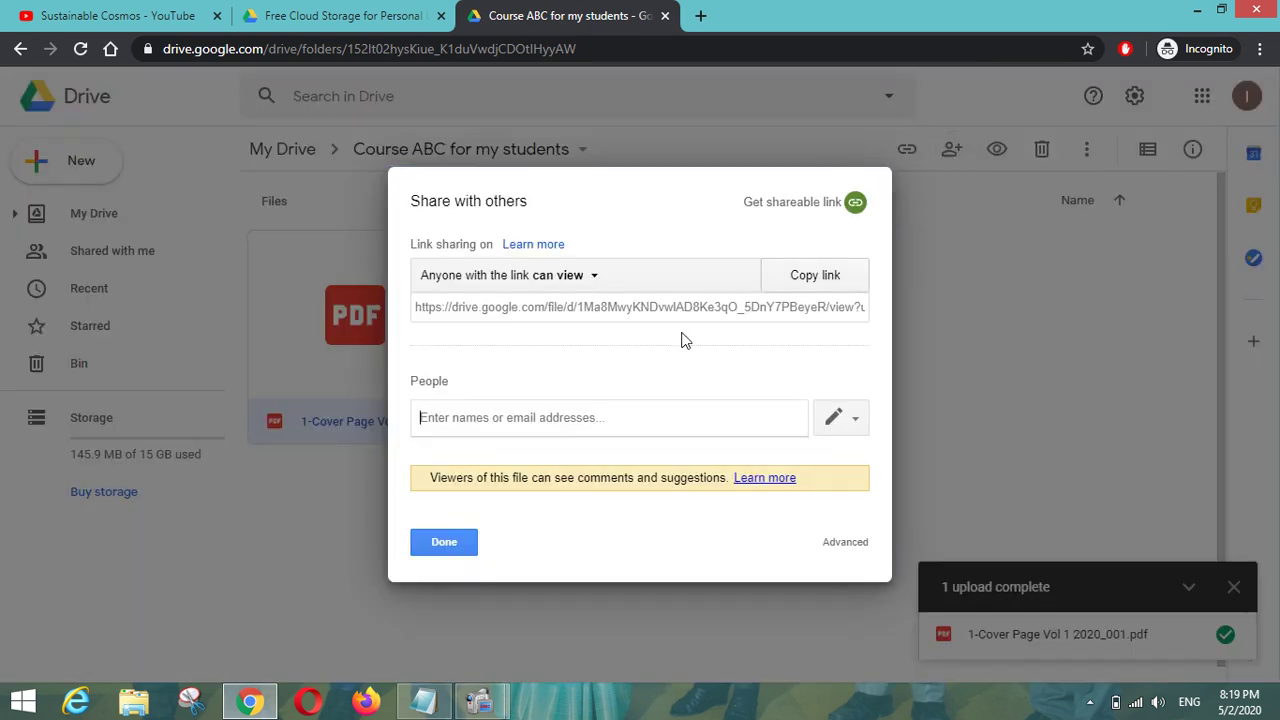
{"action": "left_click", "coordinate": [835, 424]}
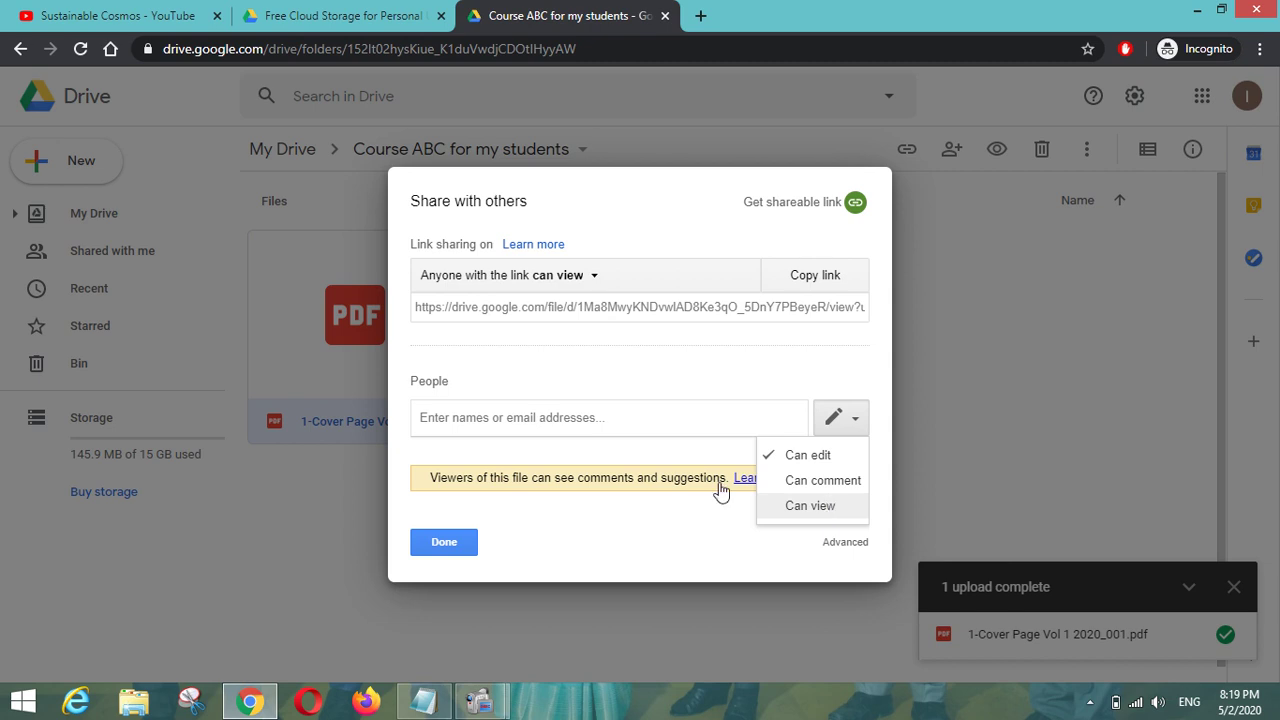
{"action": "left_click", "coordinate": [452, 546]}
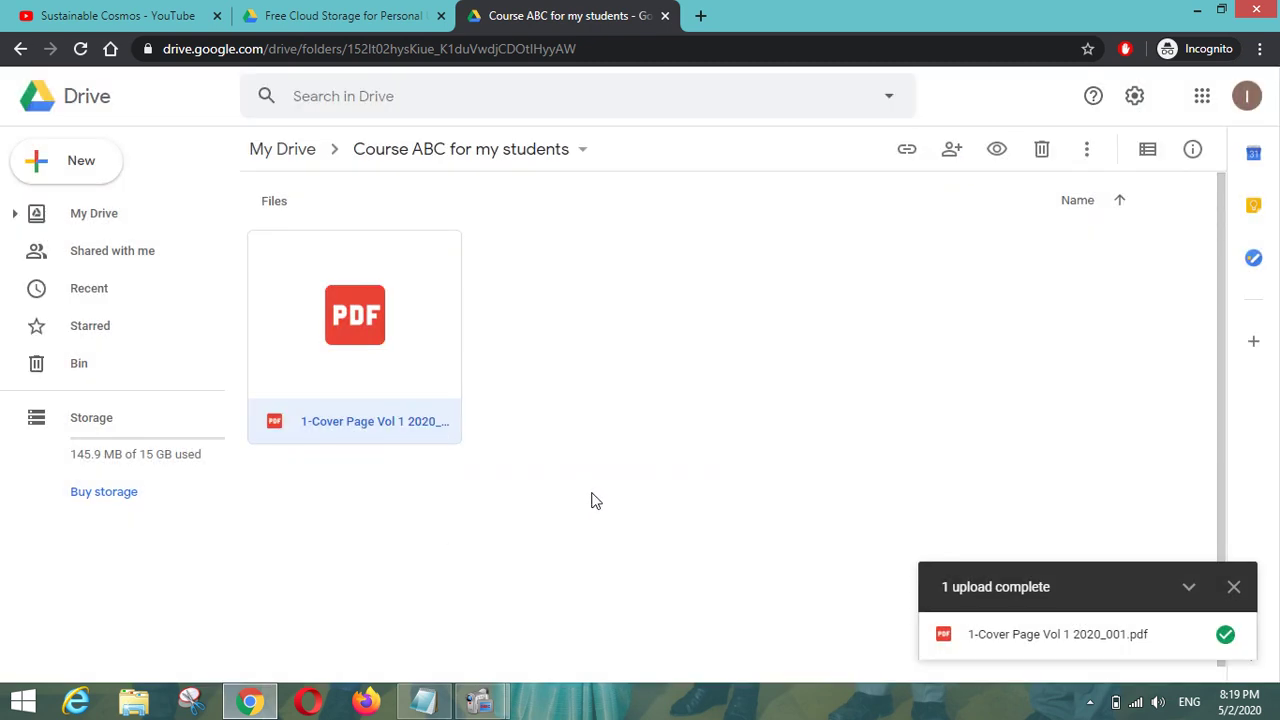